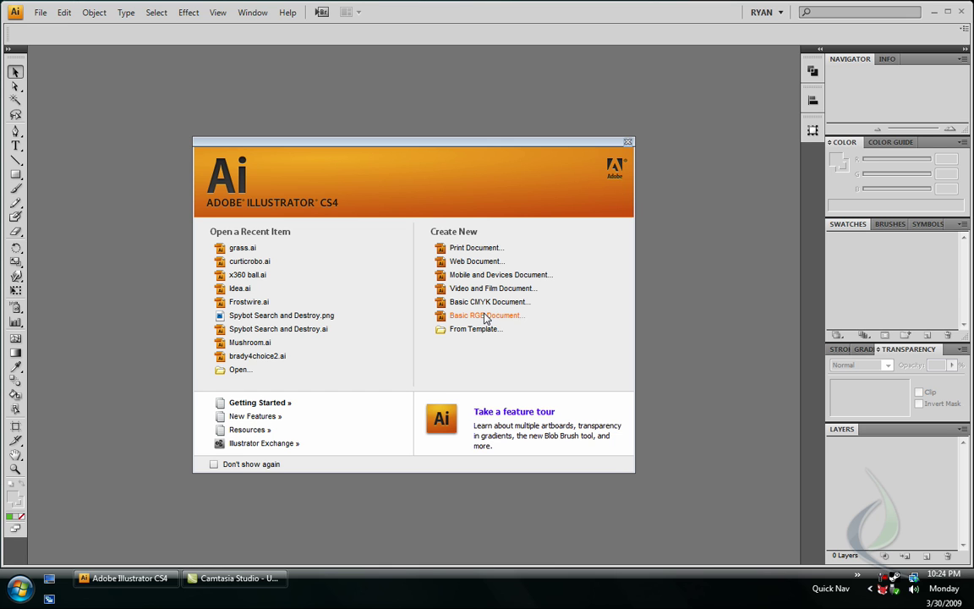
- Create a Basic RGB document named 'grass'
{"action": "left_click", "coordinate": [486, 317]}
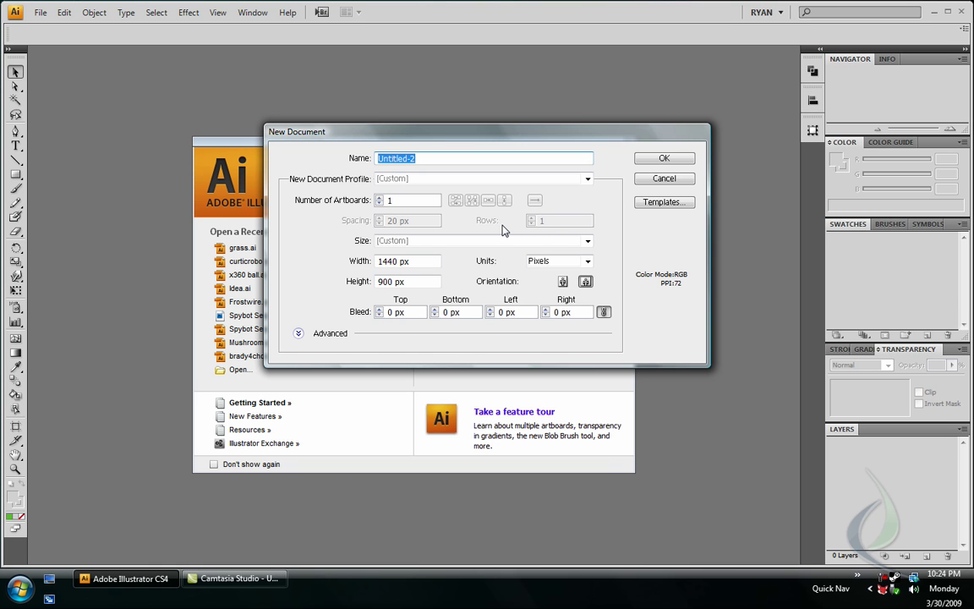
{"action": "type", "text": "grass"}
{"action": "key", "text": "Return"}
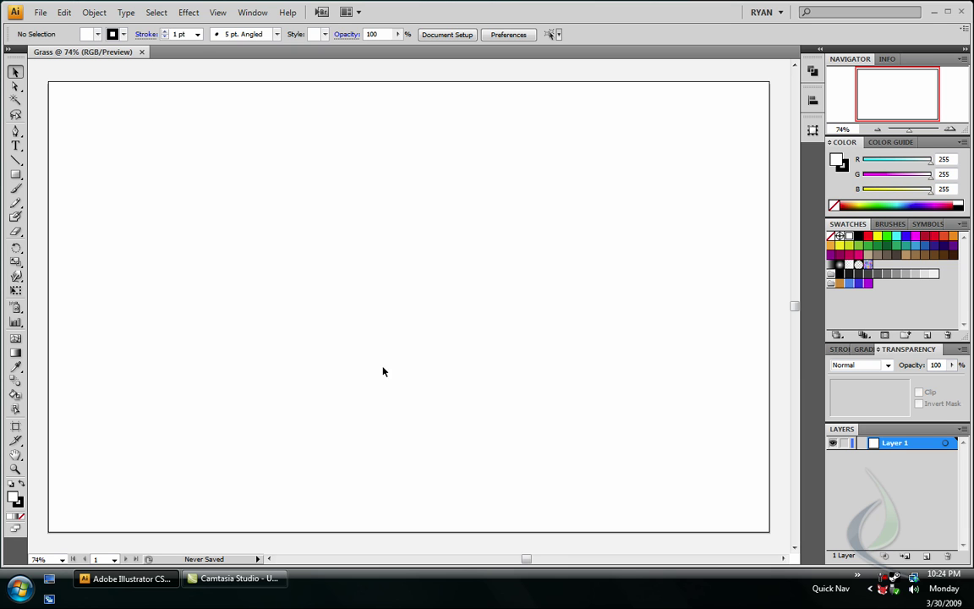
- Draw a curved grass-blade outline with the Pen tool, from a base point up to a pointed tip and back down
{"action": "left_click", "coordinate": [19, 133]}
{"action": "left_click", "coordinate": [324, 495]}
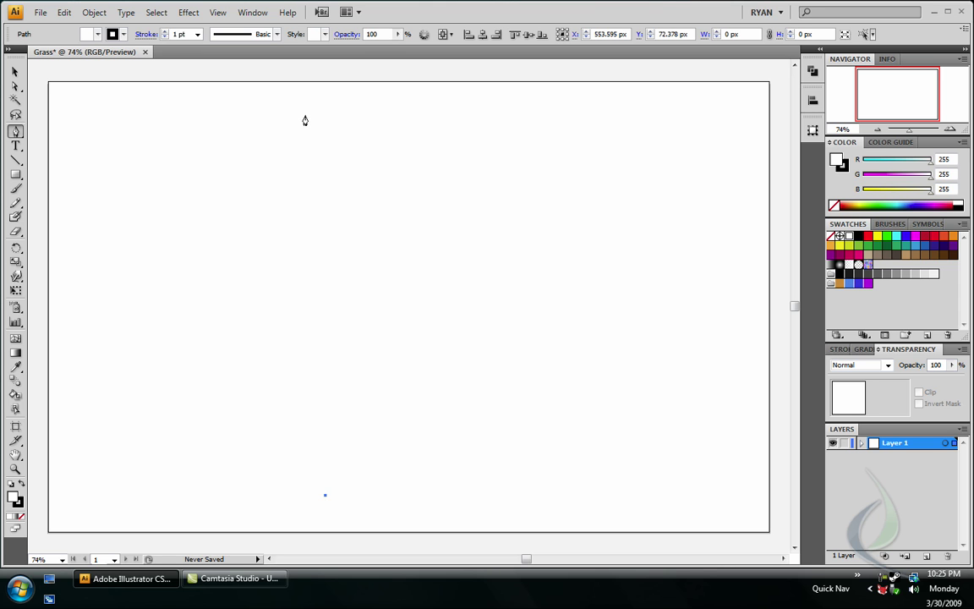
{"action": "left_click_drag", "start_coordinate": [305, 114], "coordinate": [243, 74]}
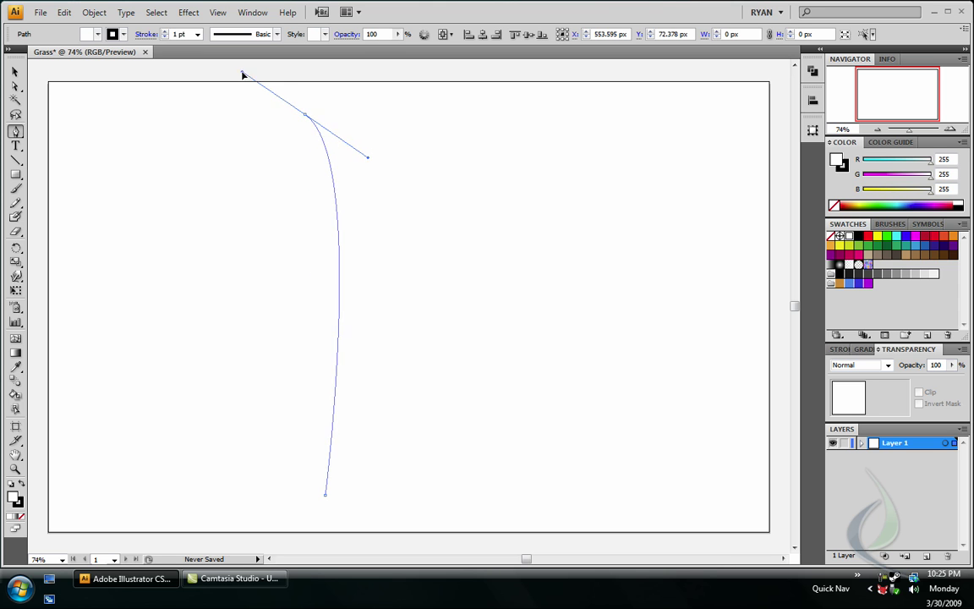
{"action": "left_click_drag", "start_coordinate": [243, 75], "coordinate": [245, 71]}
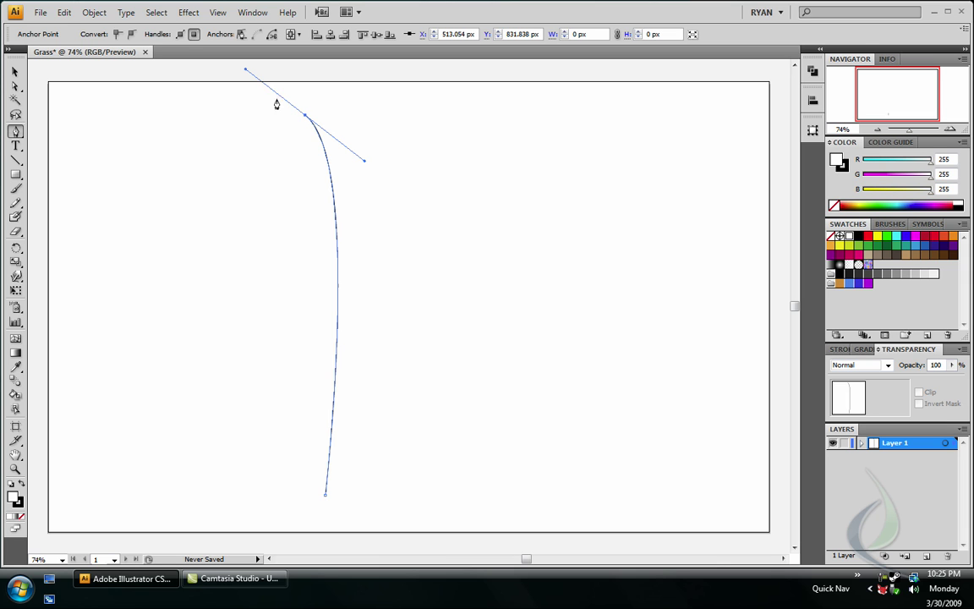
{"action": "left_click", "coordinate": [305, 118]}
{"action": "mouse_move", "coordinate": [394, 500]}
{"action": "left_mouse_down"}
{"action": "mouse_move", "coordinate": [360, 516]}
{"action": "mouse_move", "coordinate": [365, 432]}
{"action": "left_mouse_up"}
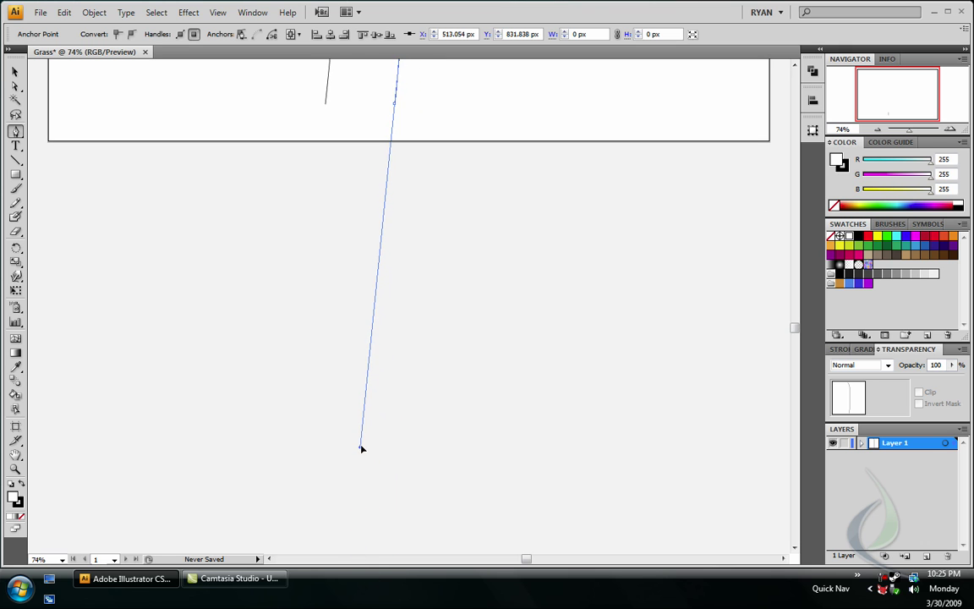
{"action": "mouse_move", "coordinate": [420, 106]}
{"action": "left_mouse_down"}
{"action": "mouse_move", "coordinate": [418, 421]}
{"action": "mouse_move", "coordinate": [417, 368]}
{"action": "left_mouse_up"}
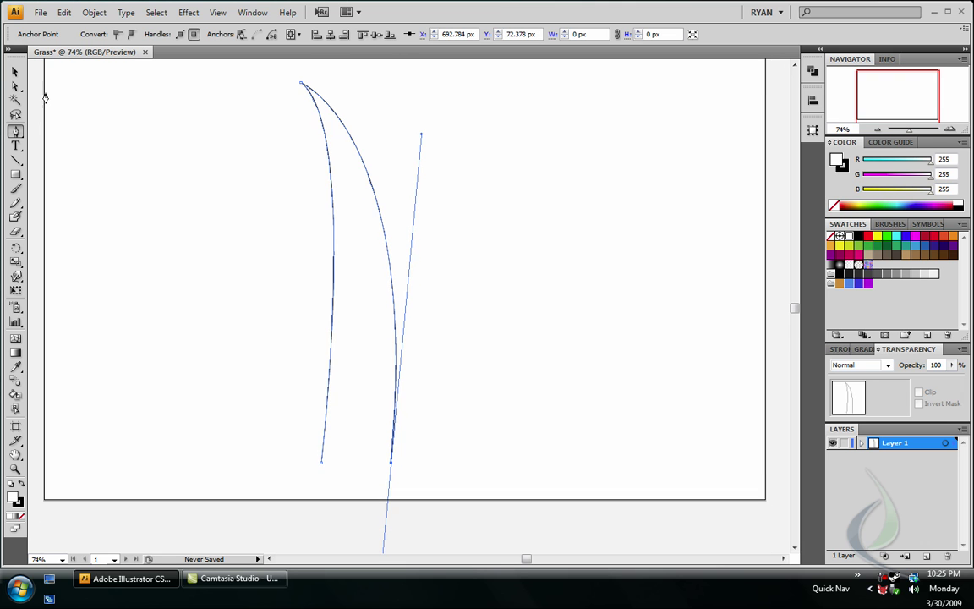
- Make the grass blade much narrower by pulling in its right side
{"action": "left_click", "coordinate": [15, 71]}
{"action": "left_click", "coordinate": [289, 315]}
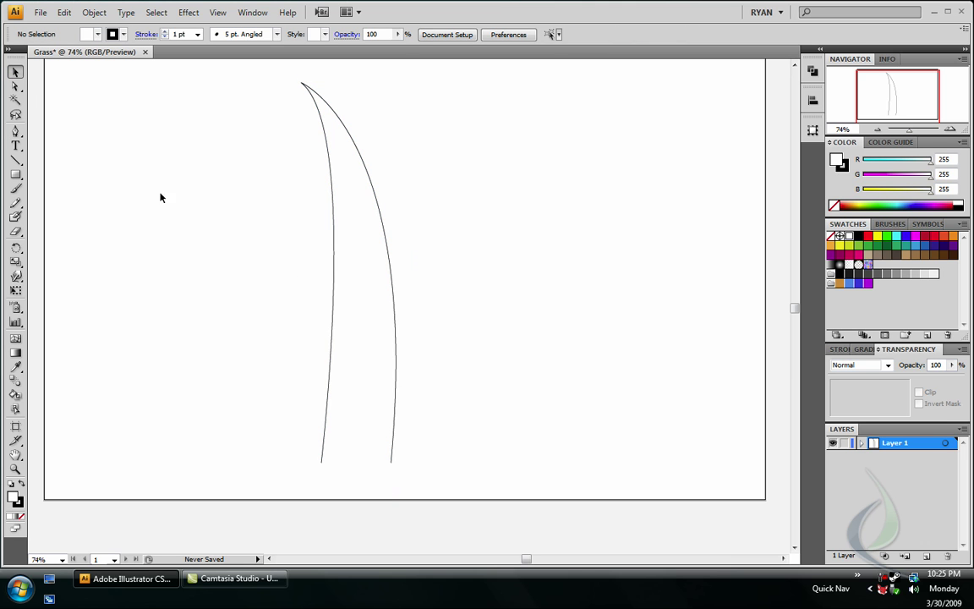
{"action": "left_click_drag", "start_coordinate": [243, 332], "coordinate": [276, 368]}
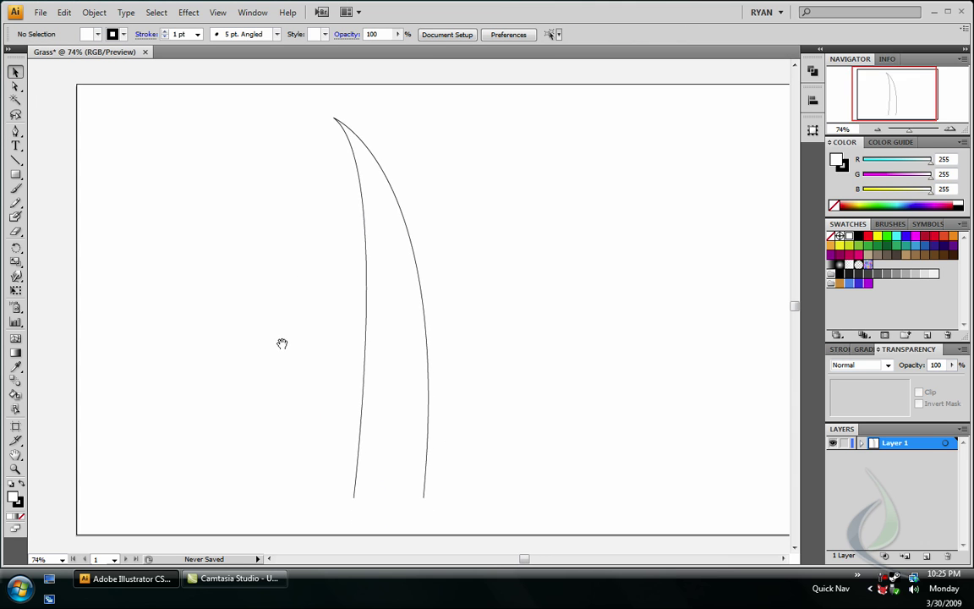
{"action": "left_click", "coordinate": [422, 320]}
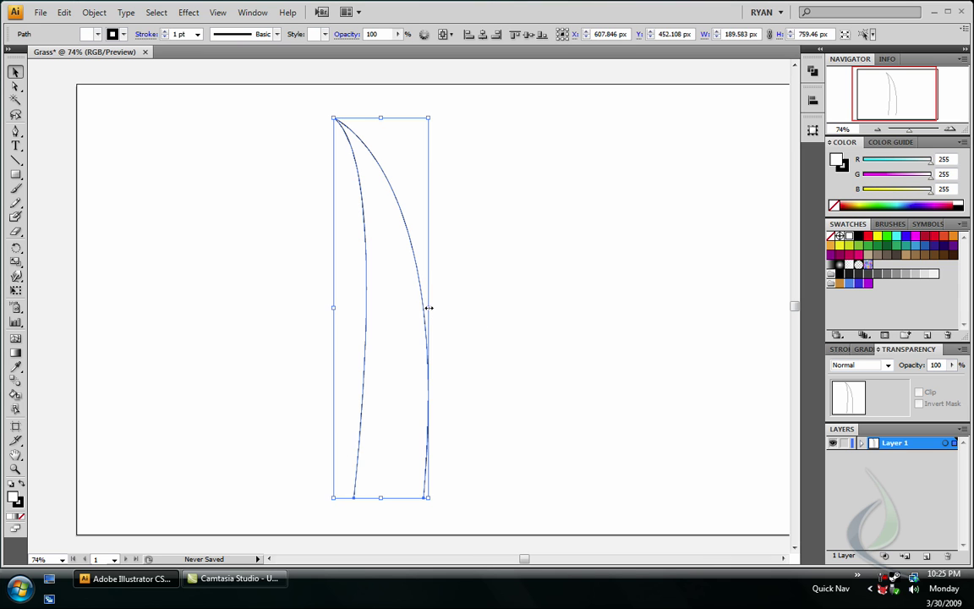
{"action": "left_click_drag", "start_coordinate": [429, 308], "coordinate": [372, 311]}
{"action": "left_click", "coordinate": [469, 311]}
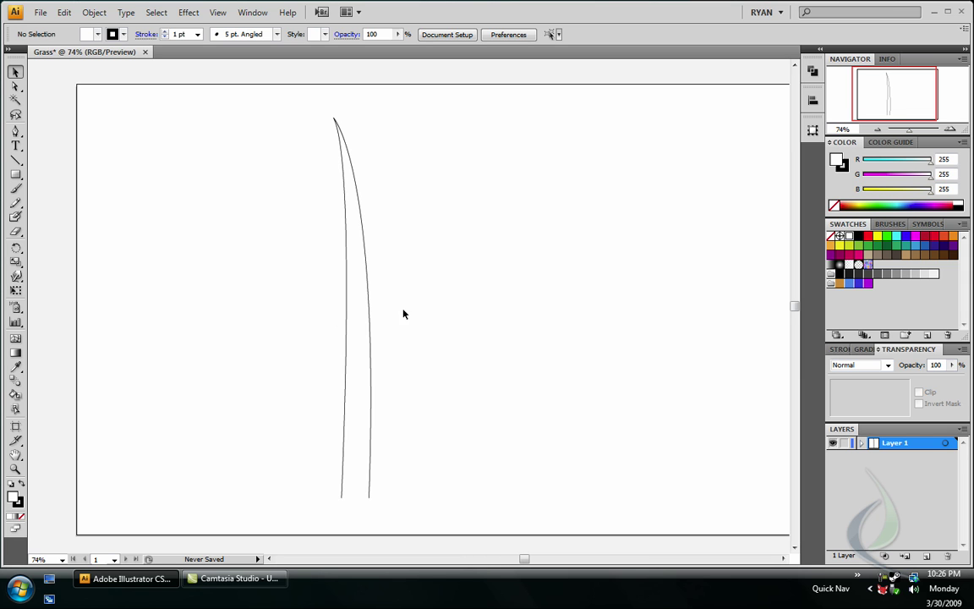
- Scale the blade down proportionally to a small size
{"action": "left_click", "coordinate": [362, 345]}
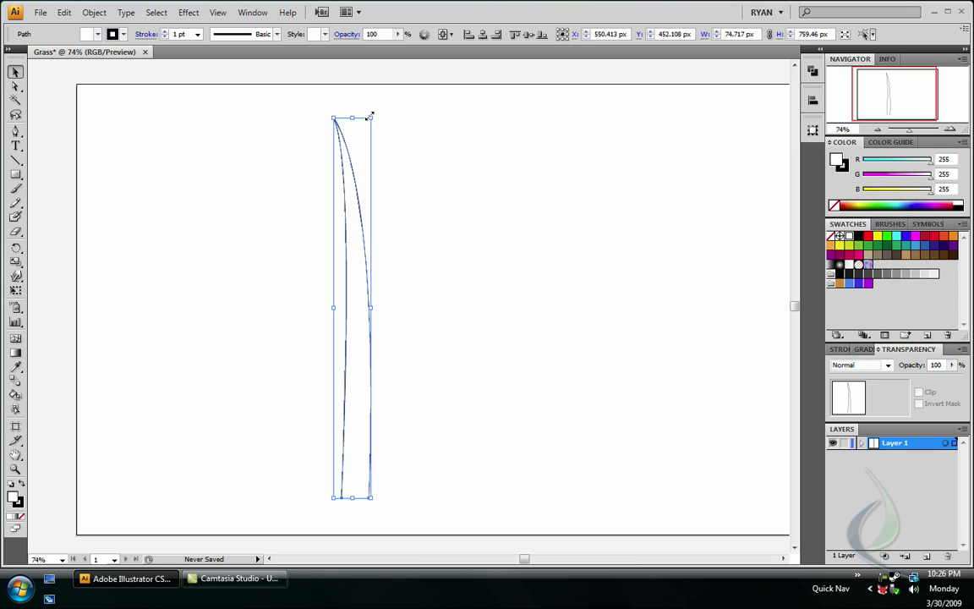
{"action": "mouse_move", "coordinate": [374, 115]}
{"action": "left_mouse_down"}
{"action": "mouse_move", "coordinate": [361, 153]}
{"action": "mouse_move", "coordinate": [355, 284]}
{"action": "left_mouse_up"}
{"action": "left_click", "coordinate": [388, 352]}
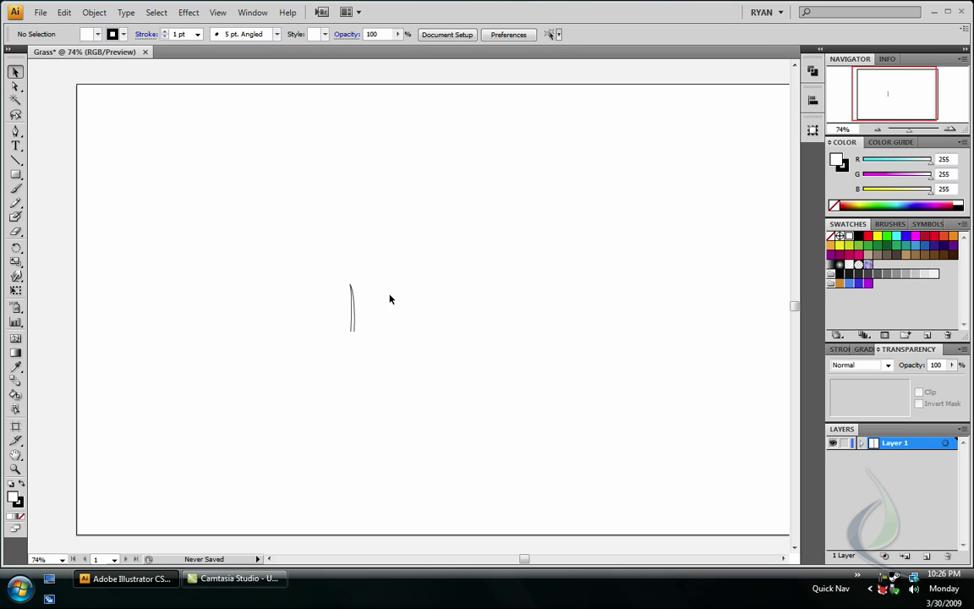
- At 100% zoom with rulers shown, add horizontal and vertical guides at the artboard's top-left corner
{"action": "left_click", "coordinate": [947, 131]}
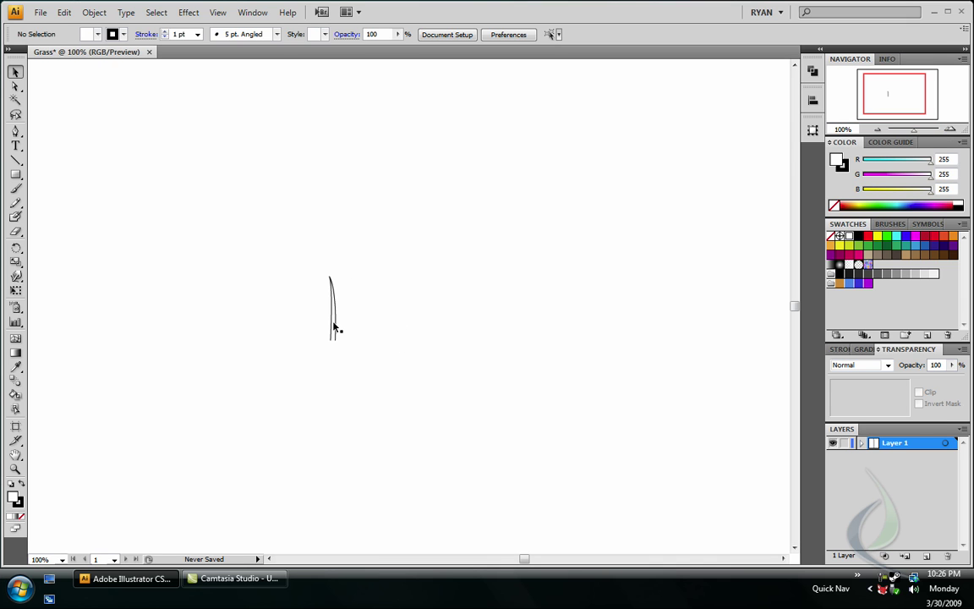
{"action": "left_click_drag", "start_coordinate": [333, 323], "coordinate": [38, 173]}
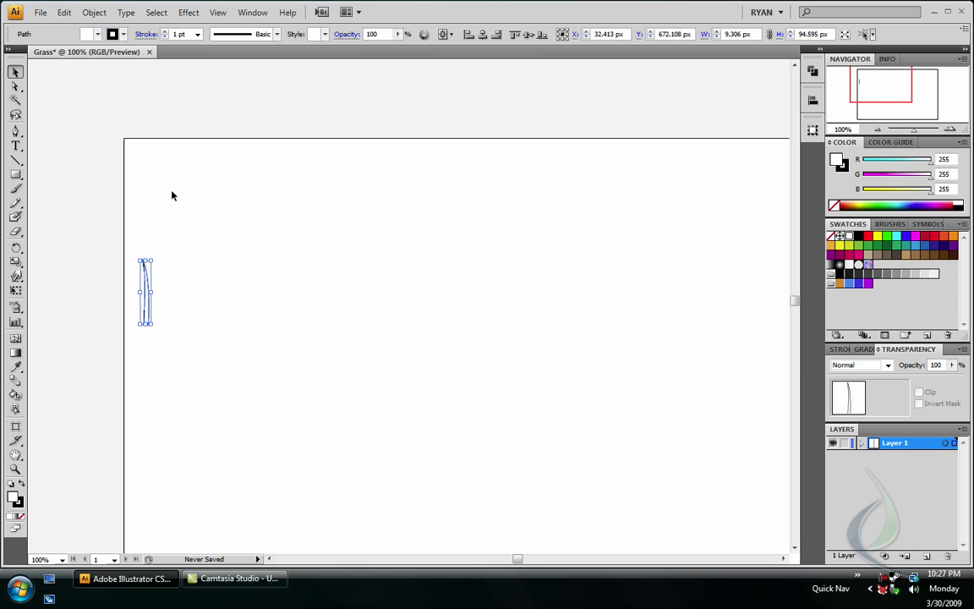
{"action": "key", "text": "ctrl+r"}
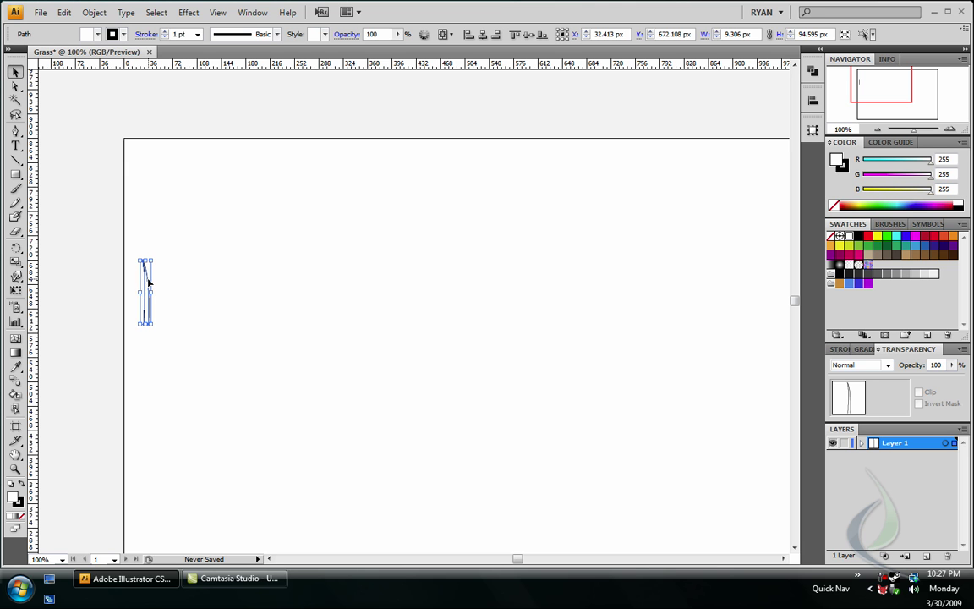
{"action": "mouse_move", "coordinate": [145, 271]}
{"action": "left_mouse_down"}
{"action": "mouse_move", "coordinate": [145, 196]}
{"action": "mouse_move", "coordinate": [130, 151]}
{"action": "left_mouse_up"}
{"action": "left_click_drag", "start_coordinate": [130, 65], "coordinate": [143, 202]}
{"action": "left_click", "coordinate": [85, 110]}
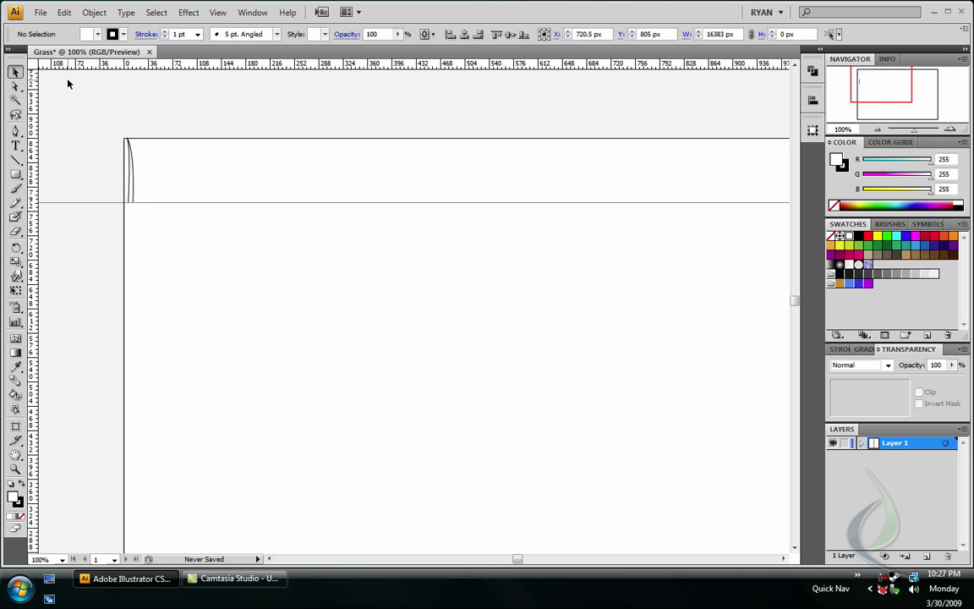
{"action": "left_click_drag", "start_coordinate": [32, 76], "coordinate": [124, 144]}
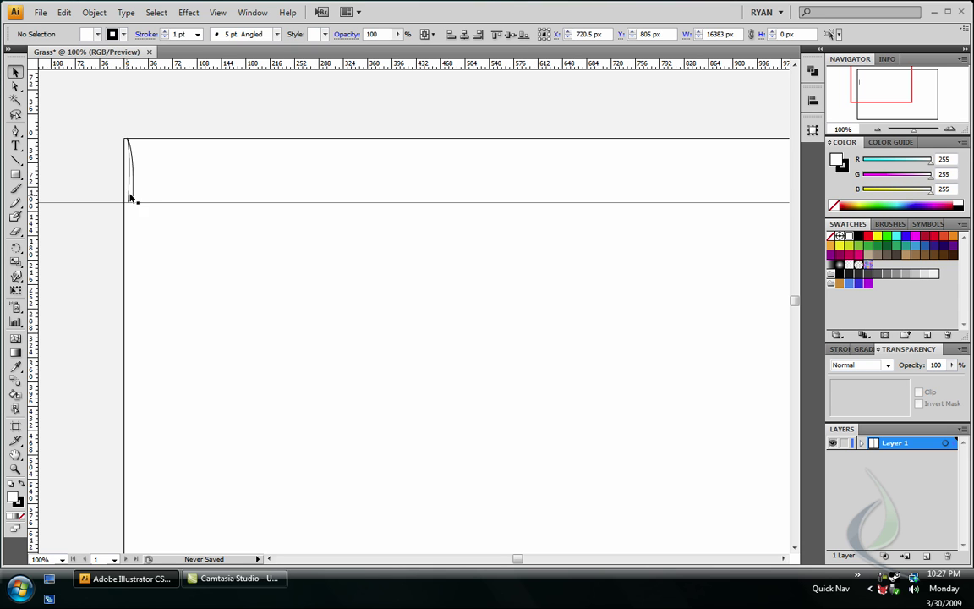
{"action": "mouse_move", "coordinate": [179, 272]}
{"action": "left_mouse_down"}
{"action": "mouse_move", "coordinate": [155, 254]}
{"action": "mouse_move", "coordinate": [176, 297]}
{"action": "left_mouse_up"}
- Warp the small blade slightly, delete the stray horizontal line, and move the blade left of centre
{"action": "key", "text": "shift+r"}
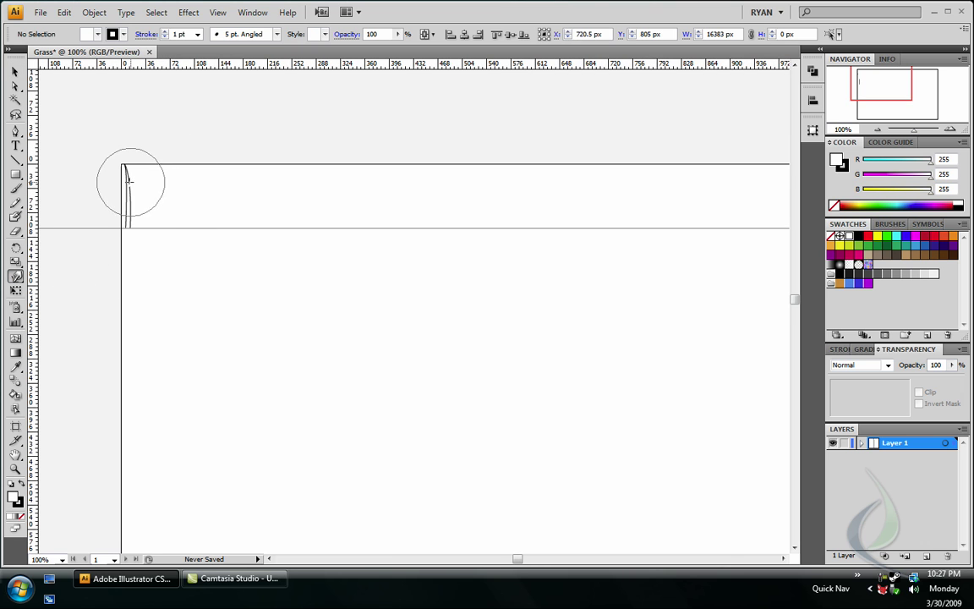
{"action": "left_click_drag", "start_coordinate": [128, 182], "coordinate": [127, 197]}
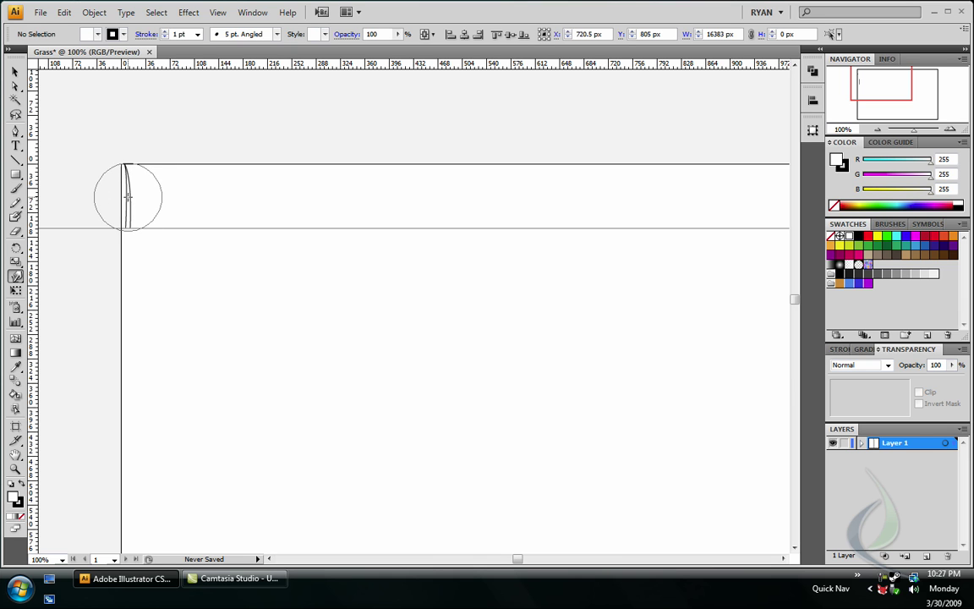
{"action": "left_click", "coordinate": [15, 72]}
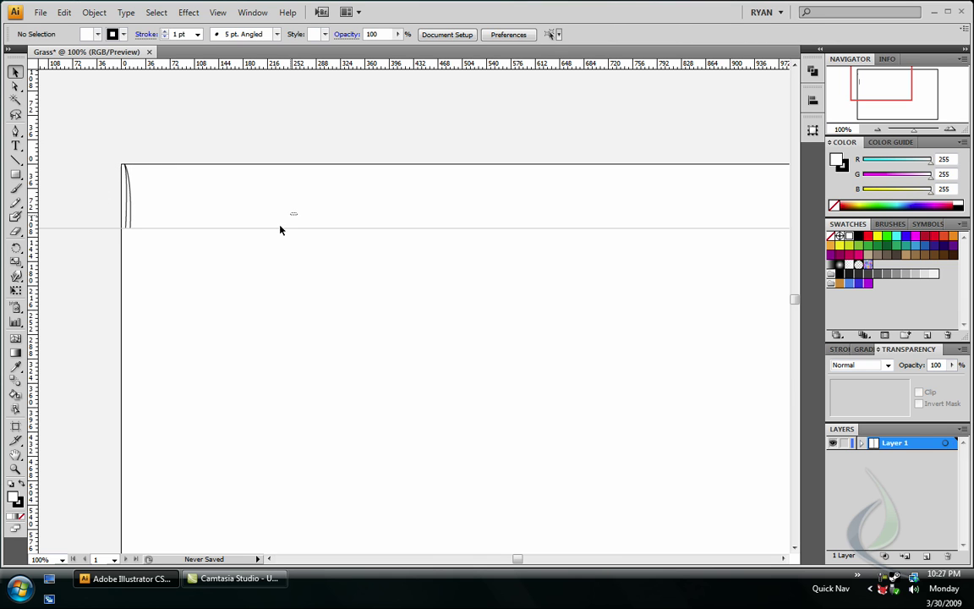
{"action": "left_click_drag", "start_coordinate": [264, 256], "coordinate": [259, 260]}
{"action": "key", "text": "Delete"}
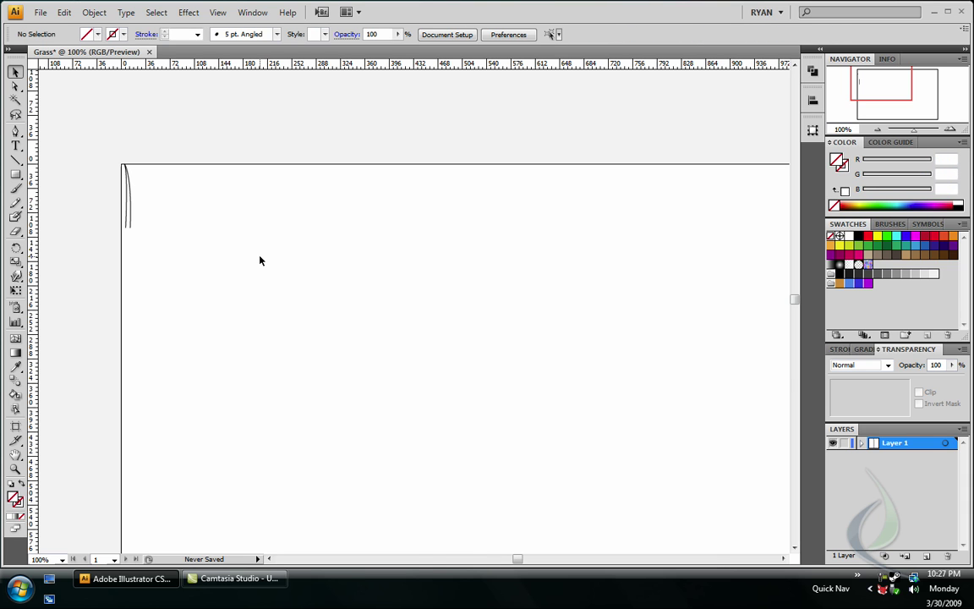
{"action": "left_click_drag", "start_coordinate": [130, 218], "coordinate": [345, 362]}
{"action": "left_click", "coordinate": [445, 391]}
{"action": "left_click_drag", "start_coordinate": [446, 391], "coordinate": [384, 362]}
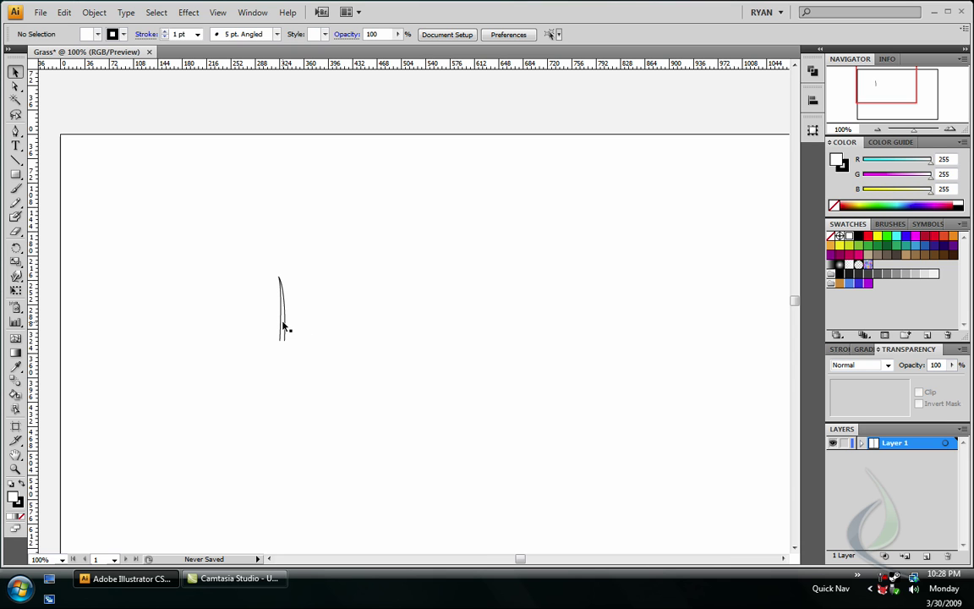
- Duplicate the blades rightward into a row of ten
{"action": "left_click", "coordinate": [316, 325]}
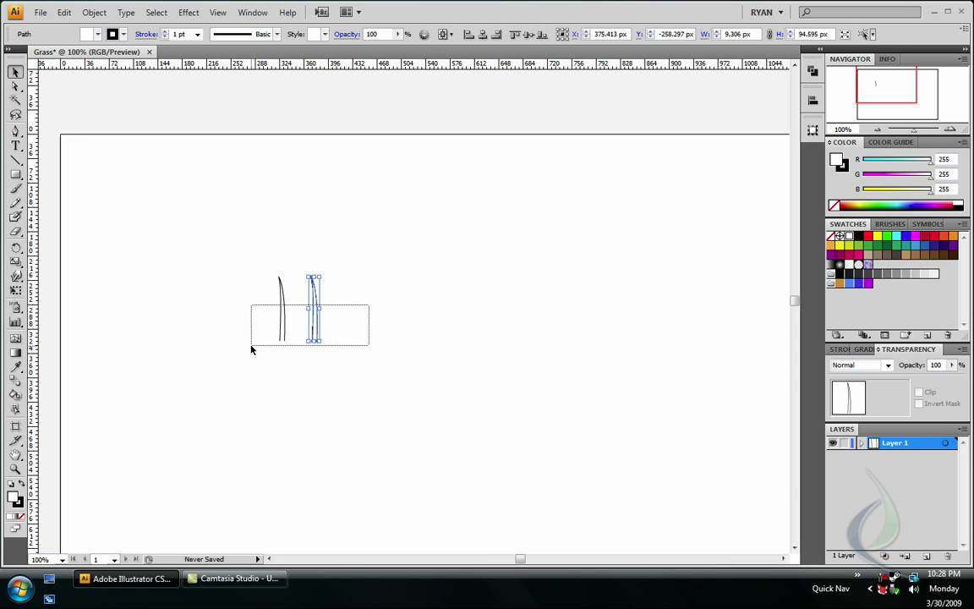
{"action": "mouse_move", "coordinate": [251, 347]}
{"action": "left_mouse_down"}
{"action": "mouse_move", "coordinate": [281, 332]}
{"action": "mouse_move", "coordinate": [346, 330]}
{"action": "left_mouse_up"}
{"action": "left_click_drag", "start_coordinate": [465, 267], "coordinate": [267, 358]}
{"action": "left_click_drag", "start_coordinate": [318, 329], "coordinate": [445, 329]}
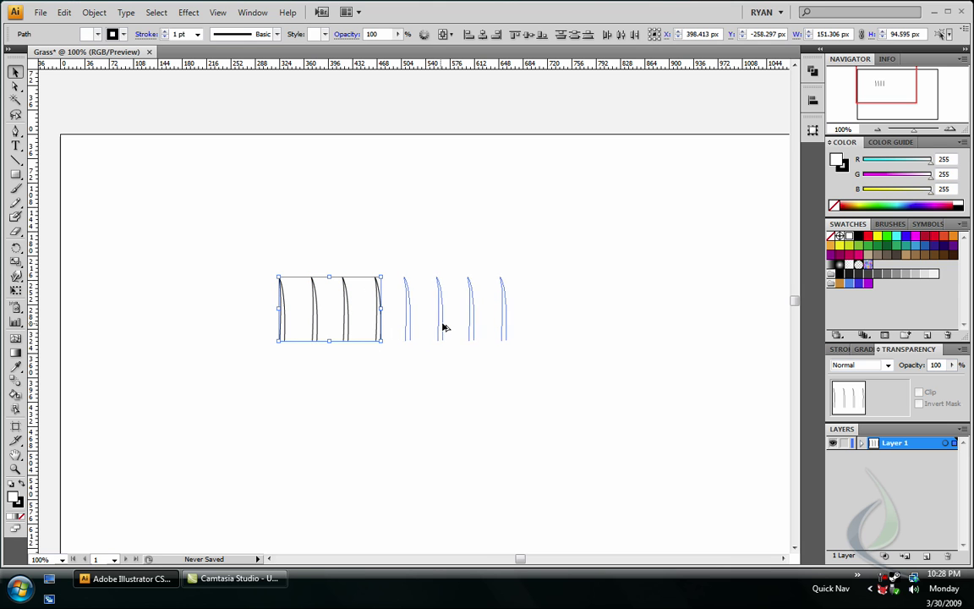
{"action": "mouse_move", "coordinate": [563, 270]}
{"action": "left_mouse_down"}
{"action": "mouse_move", "coordinate": [476, 341]}
{"action": "mouse_move", "coordinate": [537, 330]}
{"action": "left_mouse_up"}
{"action": "left_click", "coordinate": [519, 378]}
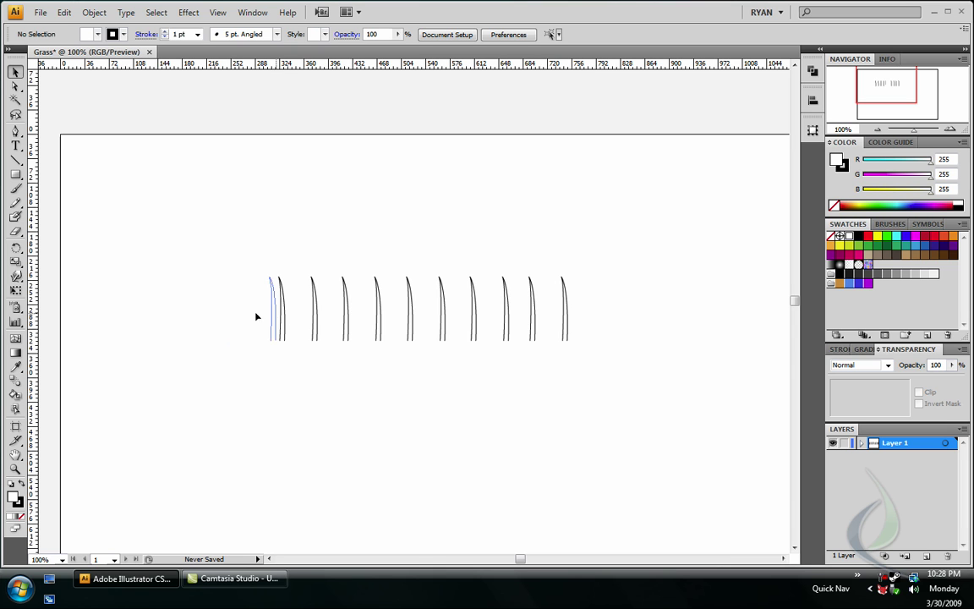
- Distribute the ten blades evenly, aligning to the selection
{"action": "left_click", "coordinate": [148, 316]}
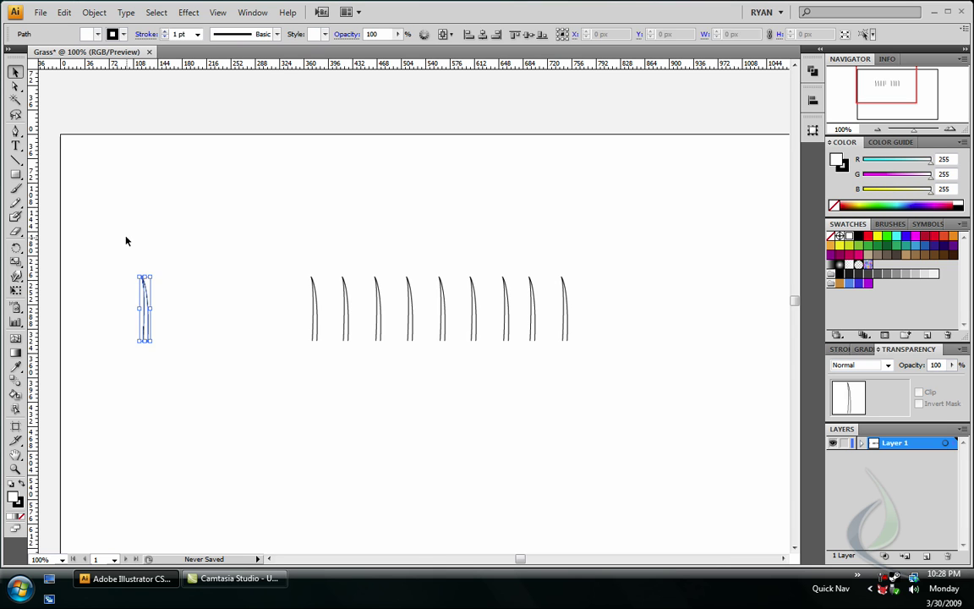
{"action": "left_click_drag", "start_coordinate": [115, 231], "coordinate": [636, 387]}
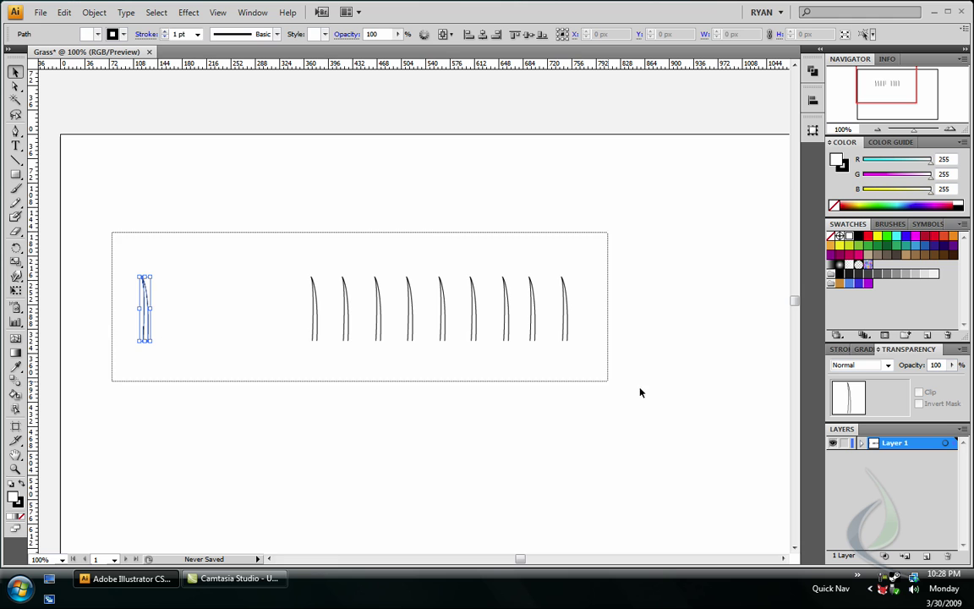
{"action": "left_click", "coordinate": [443, 37]}
{"action": "left_click", "coordinate": [482, 50]}
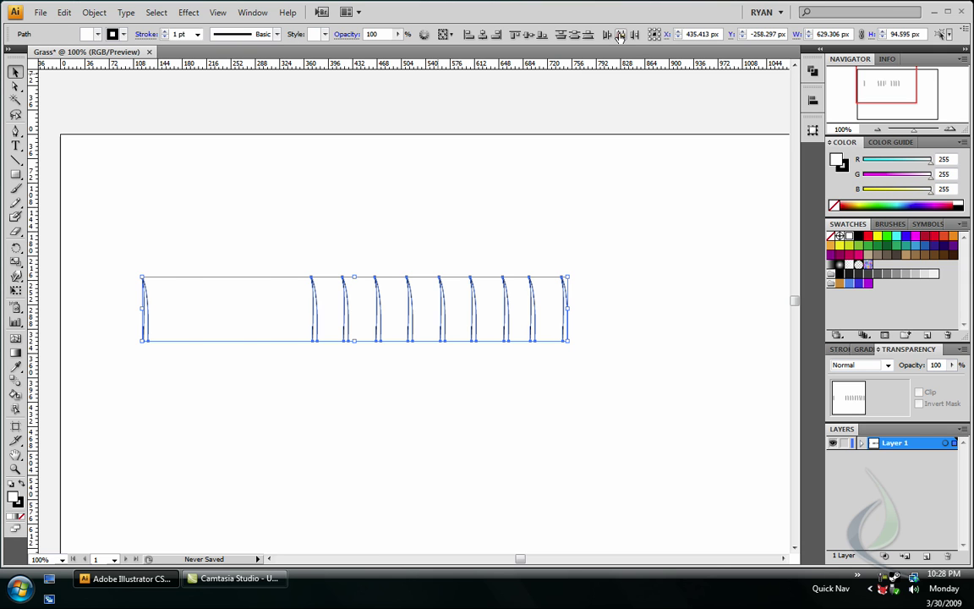
{"action": "left_click", "coordinate": [620, 37]}
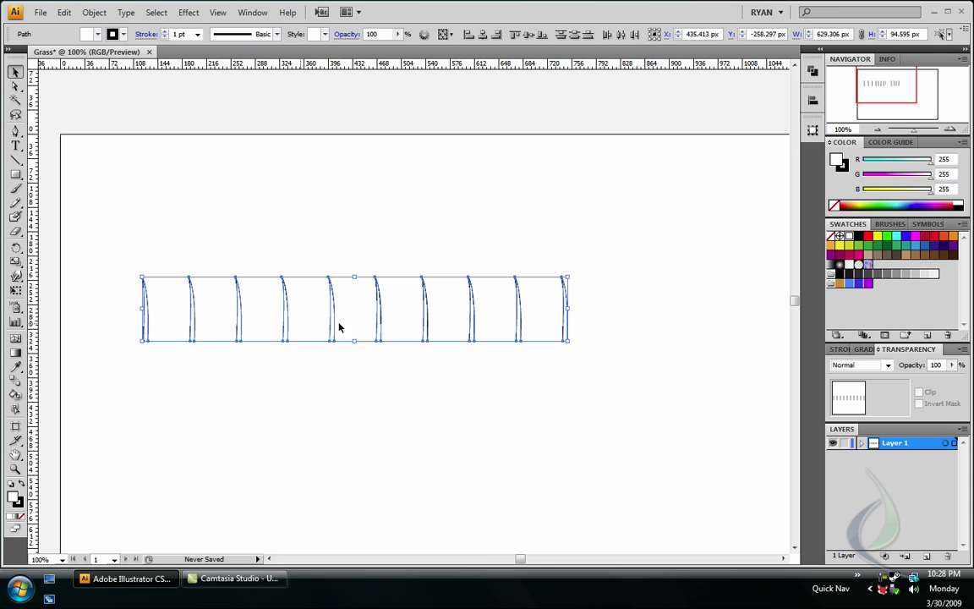
{"action": "left_click", "coordinate": [574, 328]}
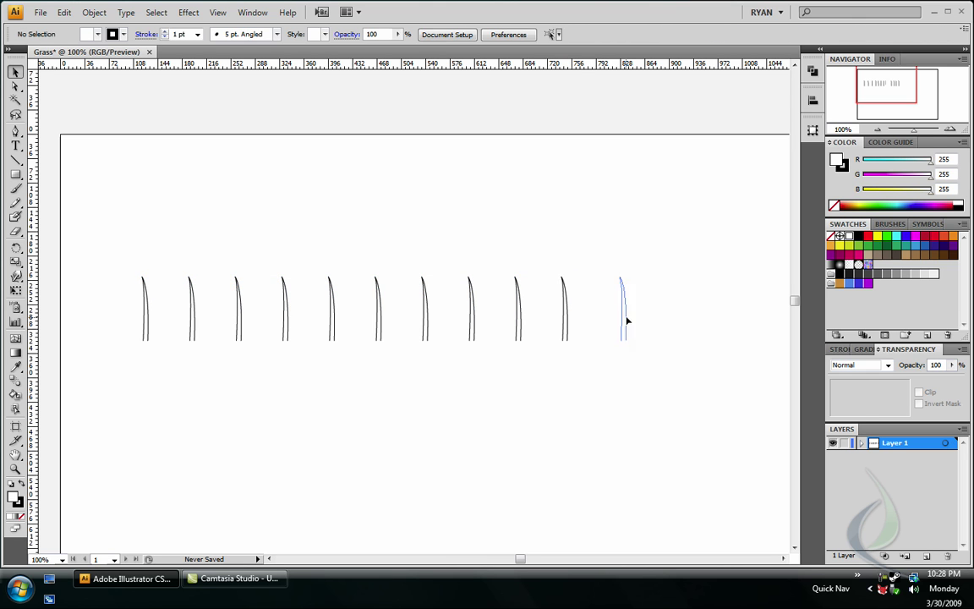
- Move the last blade further right and redistribute the row evenly
{"action": "left_click_drag", "start_coordinate": [633, 320], "coordinate": [647, 321]}
{"action": "left_click_drag", "start_coordinate": [722, 239], "coordinate": [126, 355]}
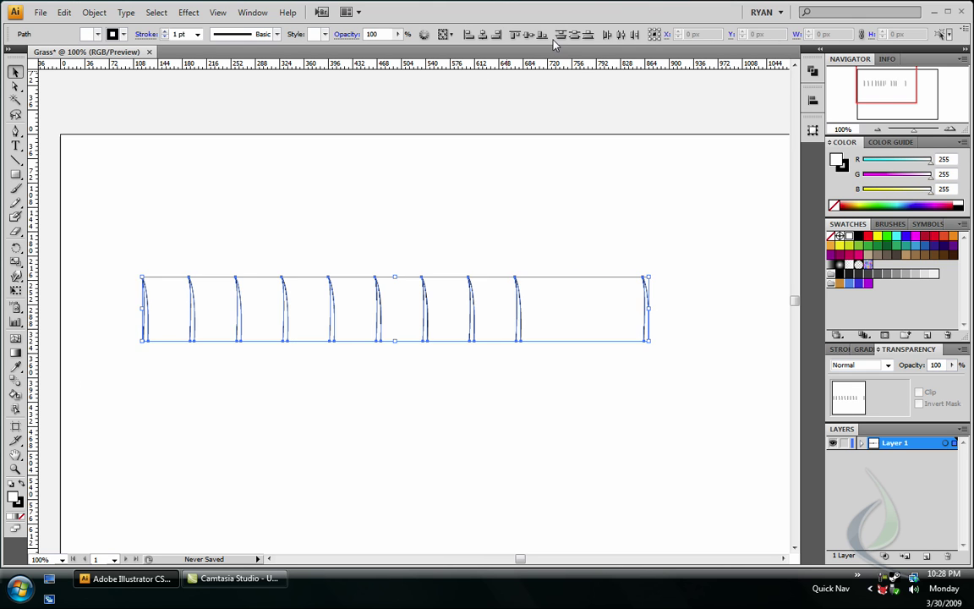
{"action": "left_click", "coordinate": [622, 36]}
{"action": "left_click", "coordinate": [131, 306]}
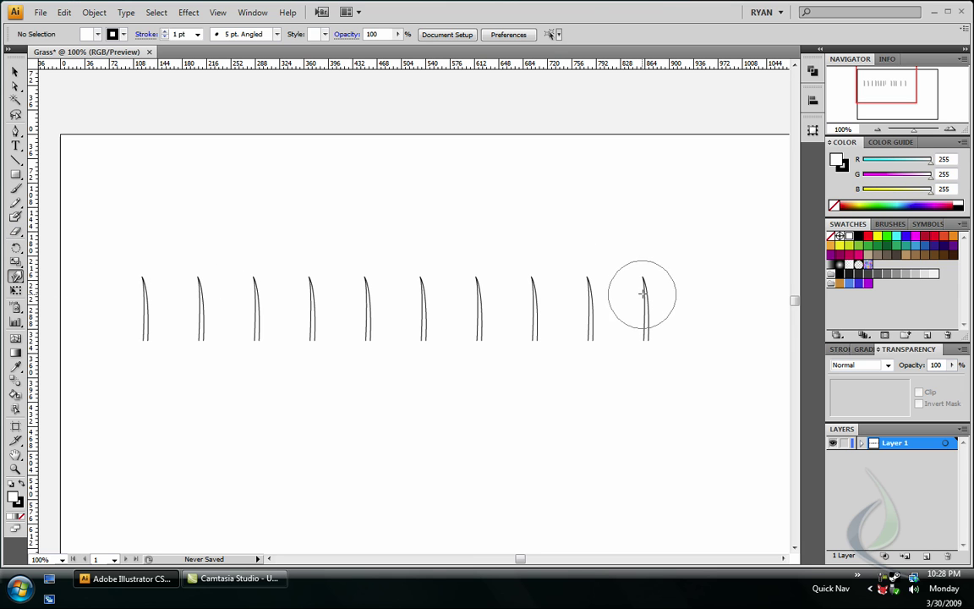
- Warp blades ten through four, giving each a different bend and height
{"action": "left_click_drag", "start_coordinate": [643, 290], "coordinate": [652, 278]}
{"action": "left_click_drag", "start_coordinate": [588, 306], "coordinate": [556, 345]}
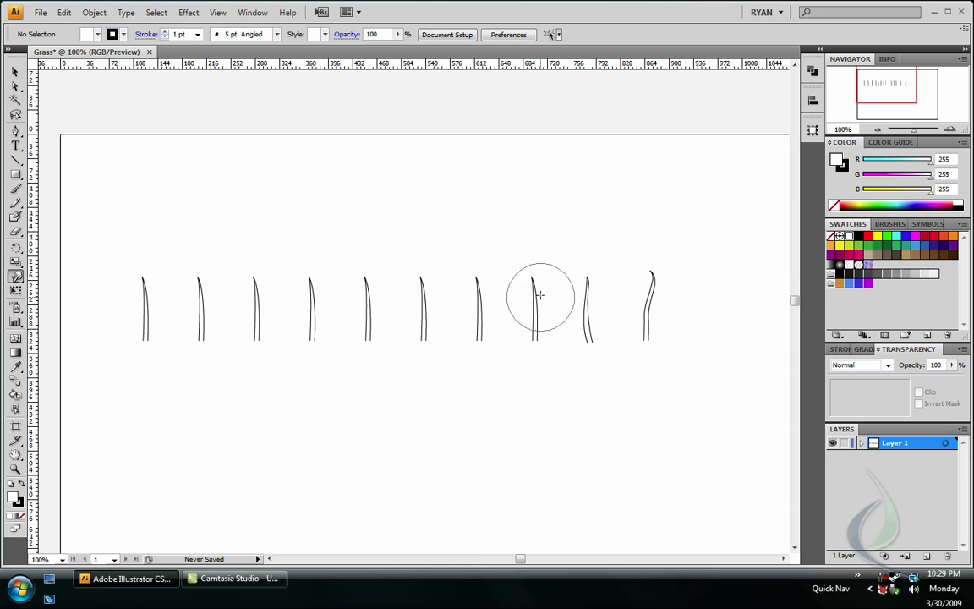
{"action": "left_click_drag", "start_coordinate": [536, 306], "coordinate": [532, 298]}
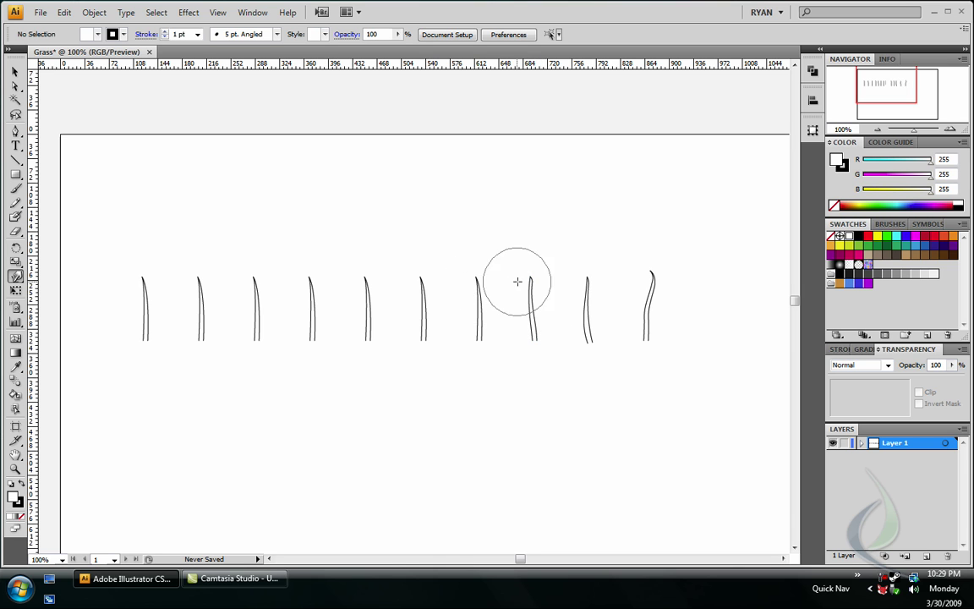
{"action": "mouse_move", "coordinate": [534, 278]}
{"action": "left_mouse_down"}
{"action": "mouse_move", "coordinate": [548, 277]}
{"action": "mouse_move", "coordinate": [554, 300]}
{"action": "left_mouse_up"}
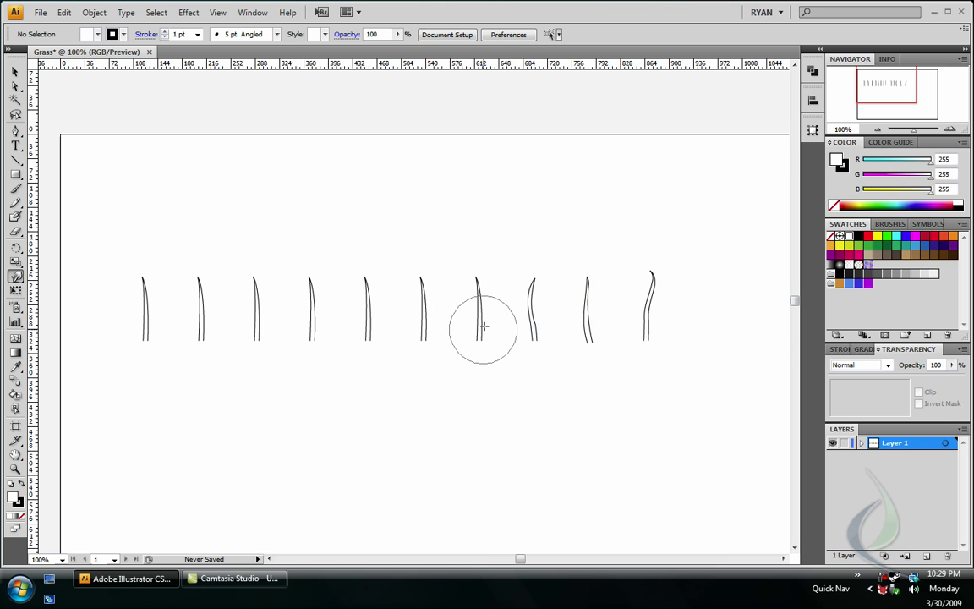
{"action": "mouse_move", "coordinate": [482, 317]}
{"action": "left_mouse_down"}
{"action": "mouse_move", "coordinate": [496, 310]}
{"action": "mouse_move", "coordinate": [463, 321]}
{"action": "mouse_move", "coordinate": [419, 298]}
{"action": "mouse_move", "coordinate": [422, 321]}
{"action": "left_mouse_up"}
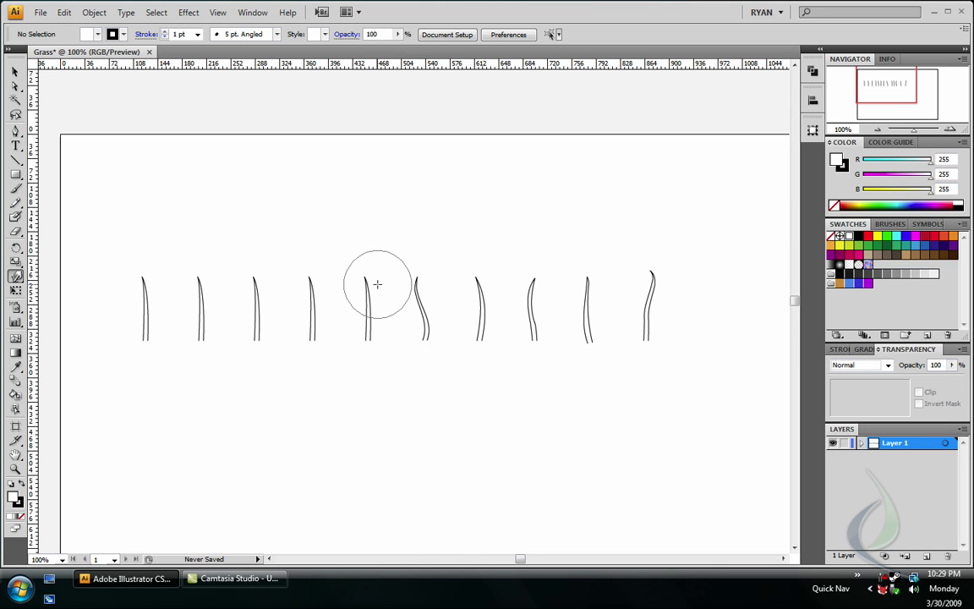
{"action": "left_click_drag", "start_coordinate": [365, 282], "coordinate": [368, 257]}
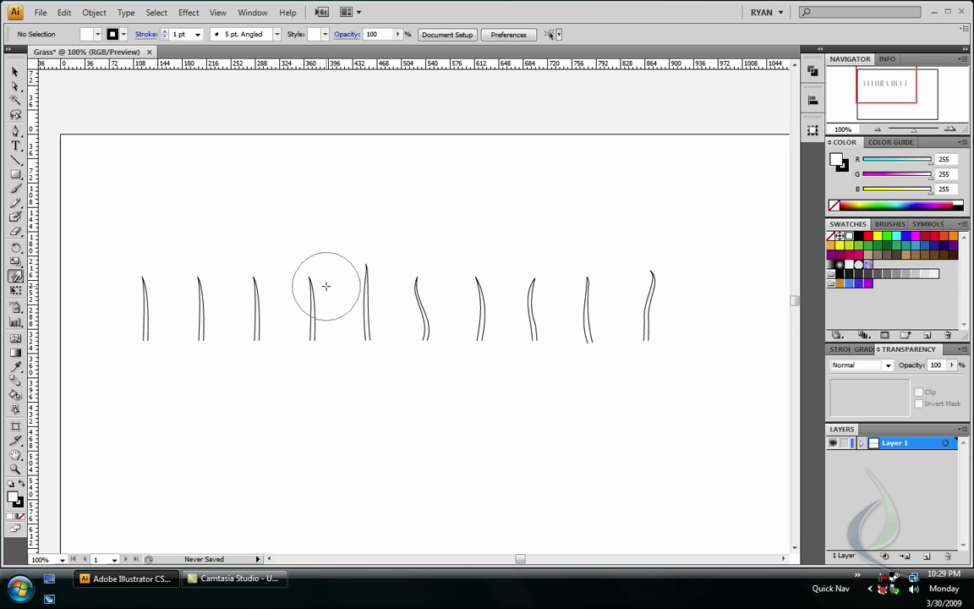
{"action": "mouse_move", "coordinate": [306, 282]}
{"action": "left_mouse_down"}
{"action": "mouse_move", "coordinate": [324, 254]}
{"action": "mouse_move", "coordinate": [341, 256]}
{"action": "left_mouse_up"}
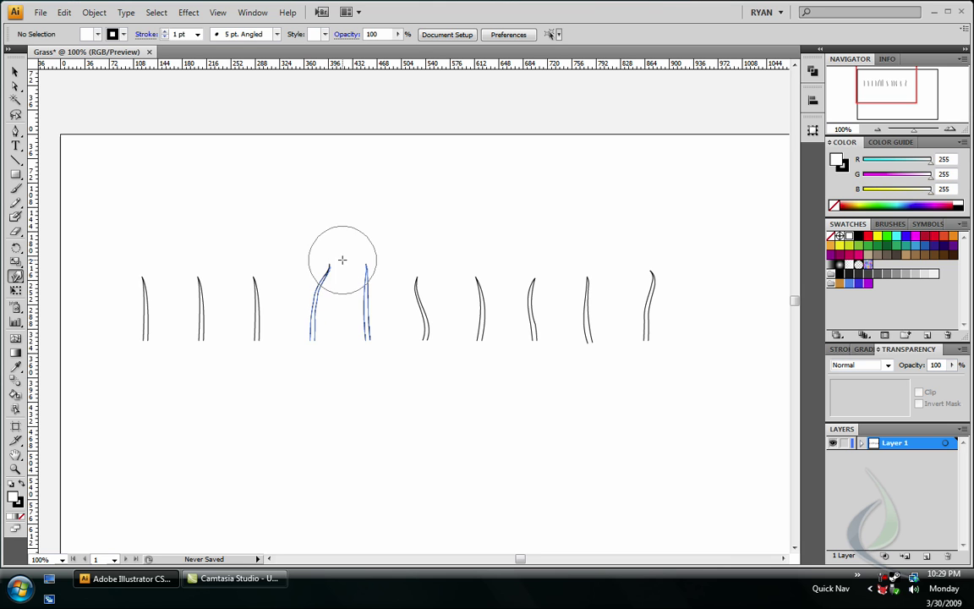
- Warp blades four, three and two into curves, S-bends and hooks
{"action": "left_click_drag", "start_coordinate": [324, 329], "coordinate": [317, 306]}
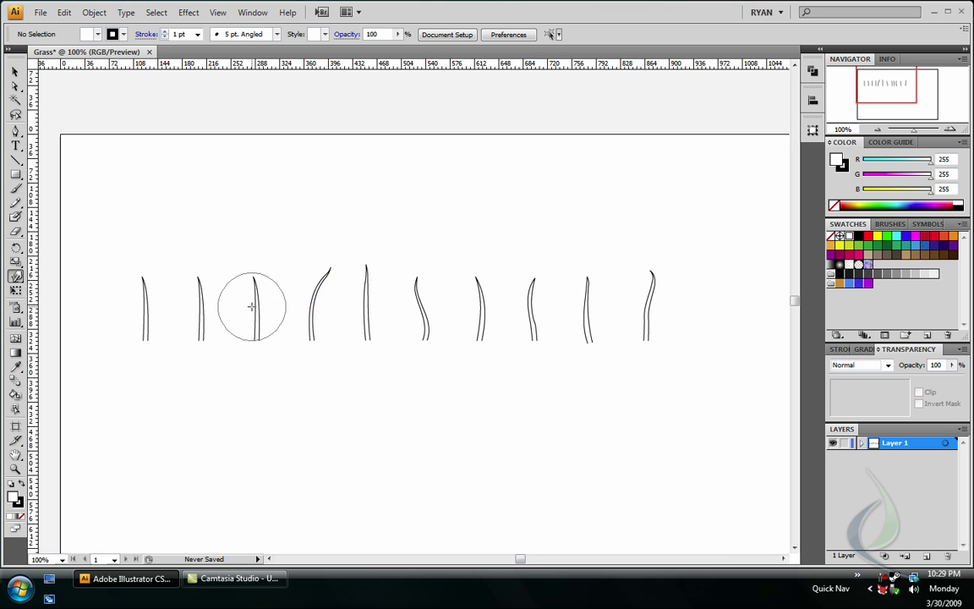
{"action": "left_click_drag", "start_coordinate": [254, 294], "coordinate": [228, 272]}
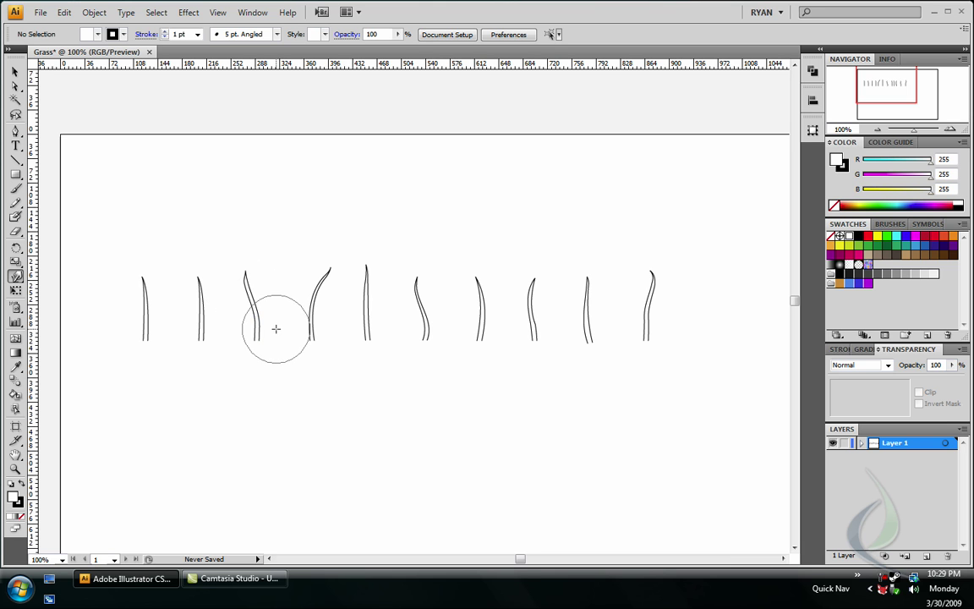
{"action": "mouse_move", "coordinate": [263, 318]}
{"action": "left_mouse_down"}
{"action": "mouse_move", "coordinate": [275, 319]}
{"action": "mouse_move", "coordinate": [291, 285]}
{"action": "left_mouse_up"}
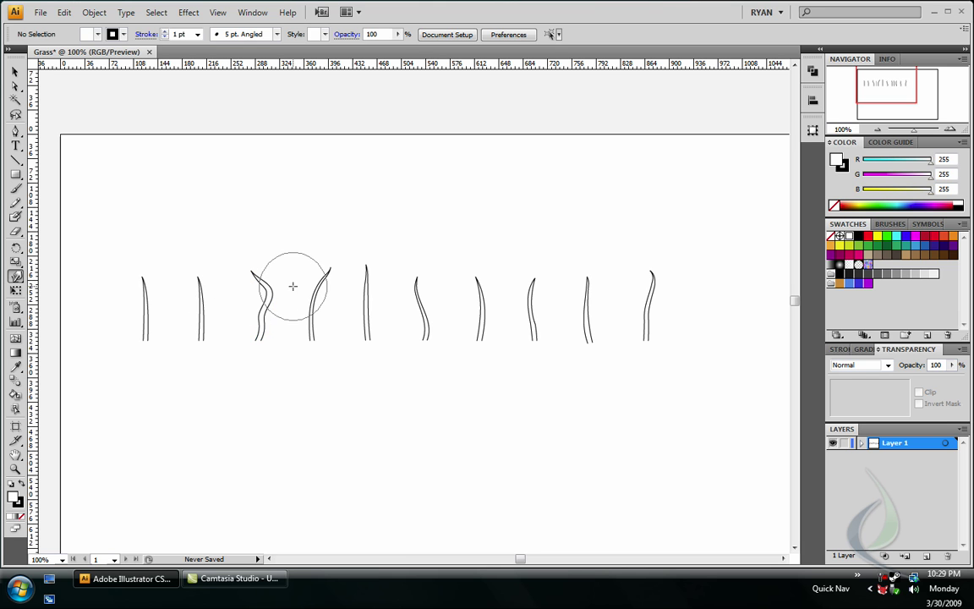
{"action": "left_click_drag", "start_coordinate": [235, 300], "coordinate": [250, 289]}
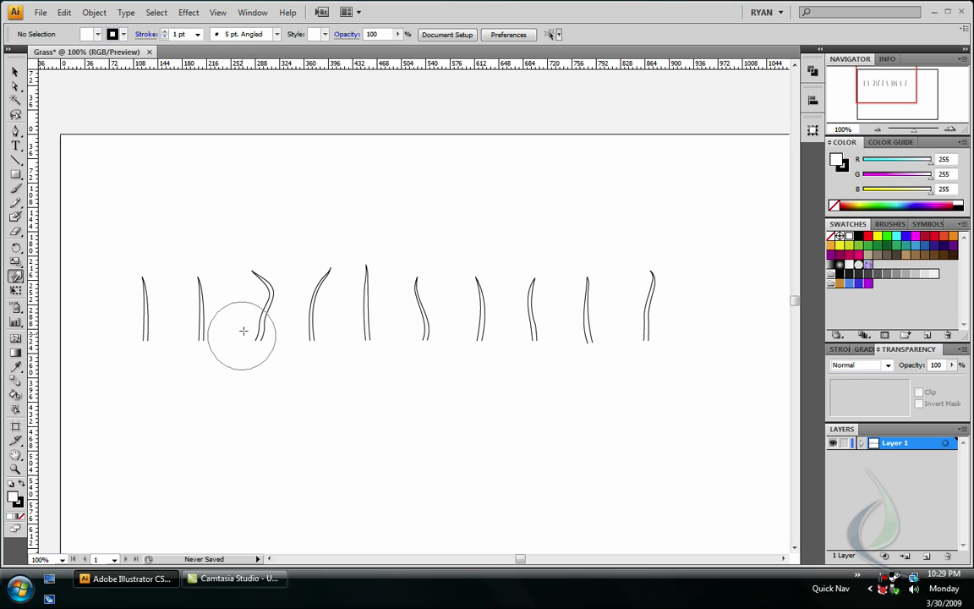
{"action": "mouse_move", "coordinate": [191, 304]}
{"action": "left_mouse_down"}
{"action": "mouse_move", "coordinate": [201, 306]}
{"action": "mouse_move", "coordinate": [152, 299]}
{"action": "mouse_move", "coordinate": [142, 309]}
{"action": "left_mouse_up"}
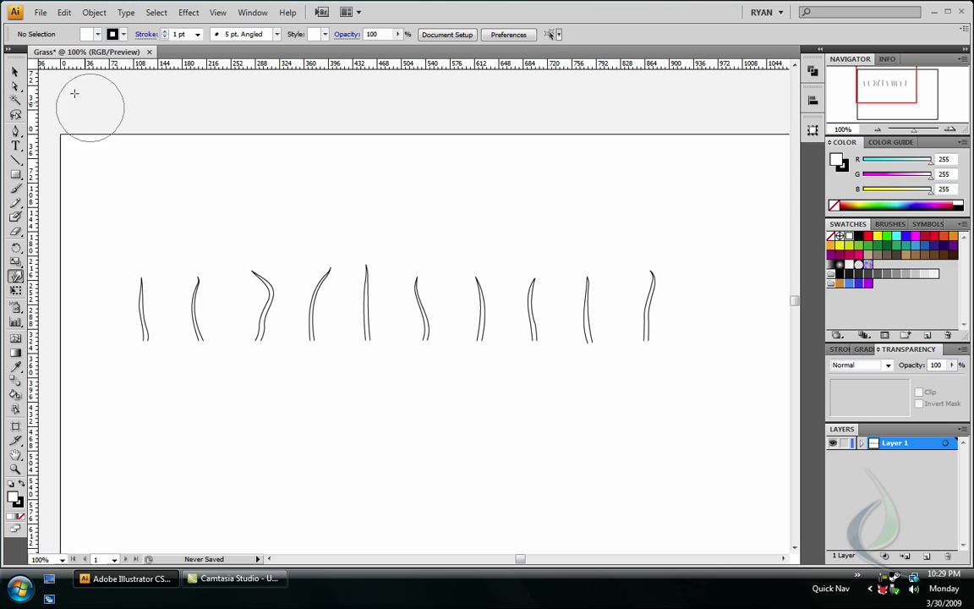
{"action": "left_click", "coordinate": [266, 287]}
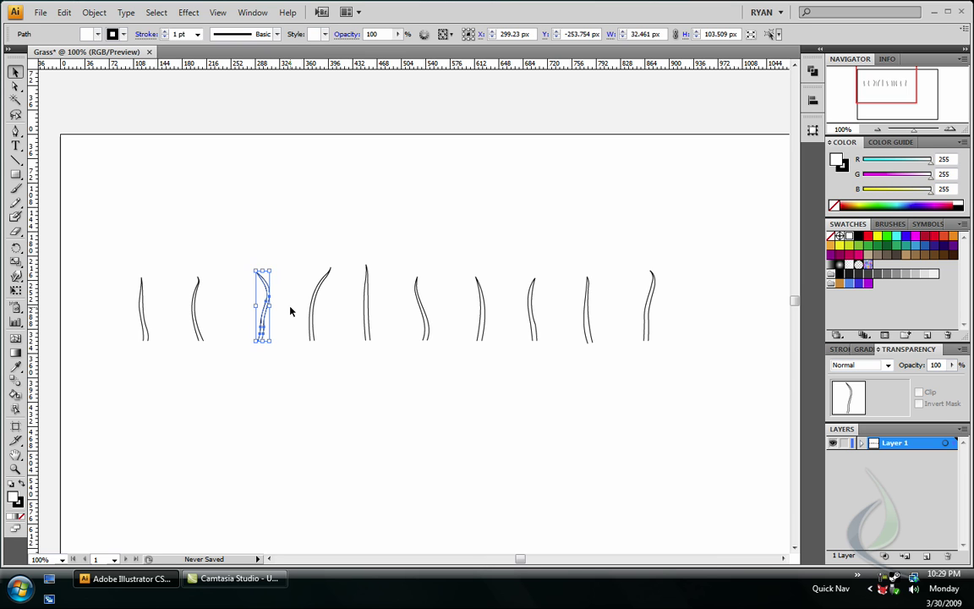
{"action": "left_click", "coordinate": [302, 368]}
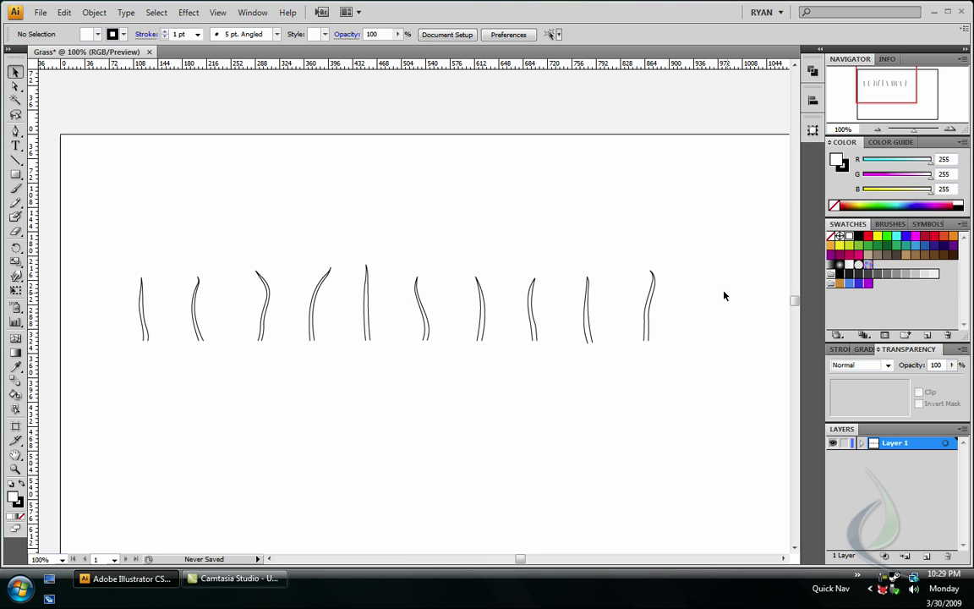
- Copy the whole blade row below and reflect the copy across the vertical axis
{"action": "left_click_drag", "start_coordinate": [708, 236], "coordinate": [71, 406]}
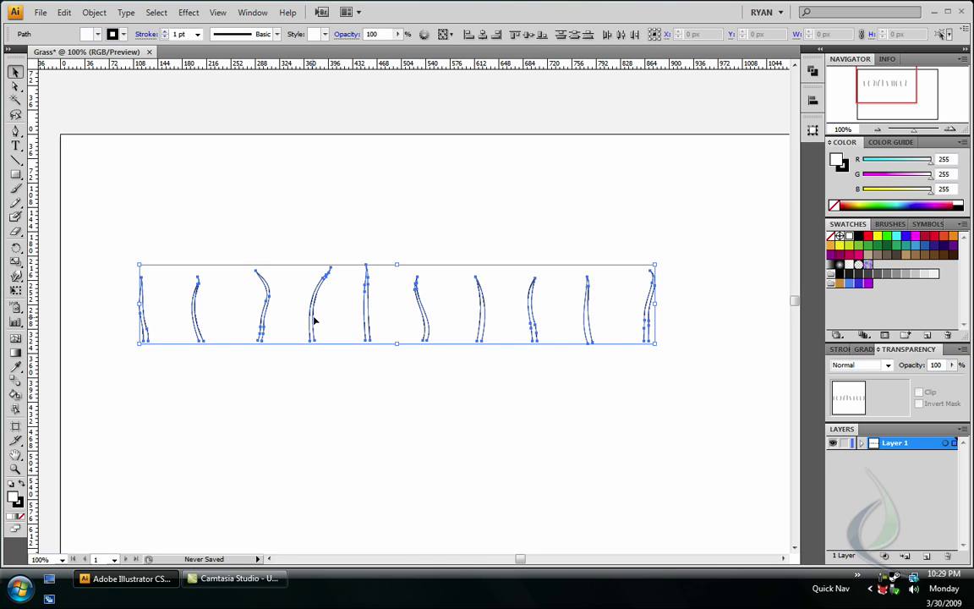
{"action": "left_click_drag", "start_coordinate": [367, 312], "coordinate": [367, 456]}
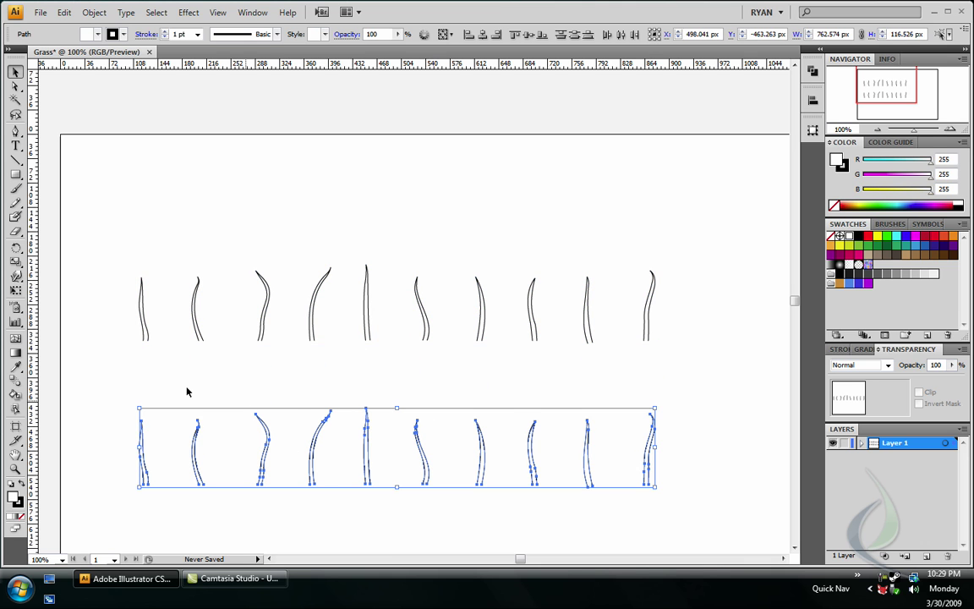
{"action": "left_click", "coordinate": [94, 13]}
{"action": "mouse_move", "coordinate": [119, 28]}
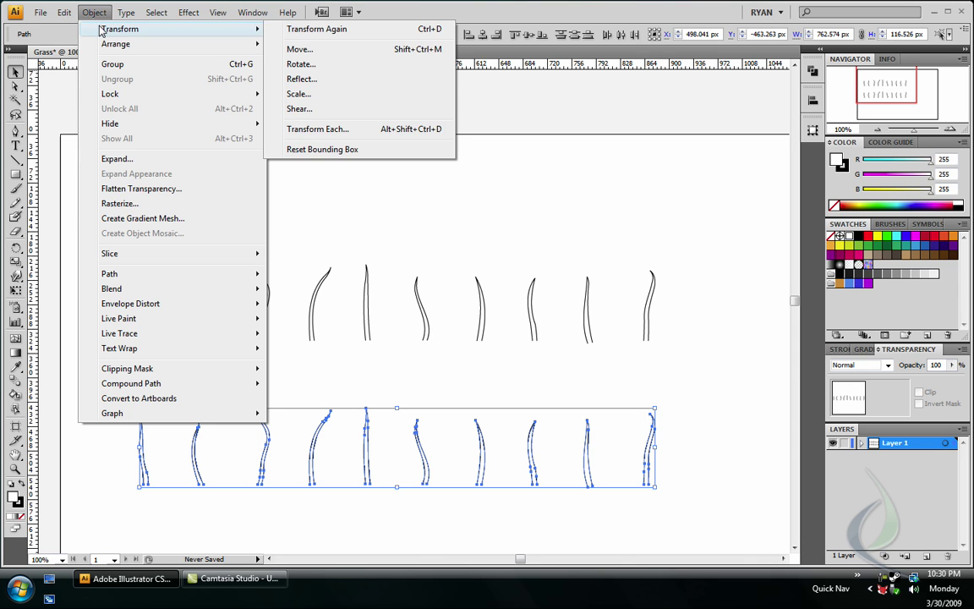
{"action": "left_click", "coordinate": [296, 78]}
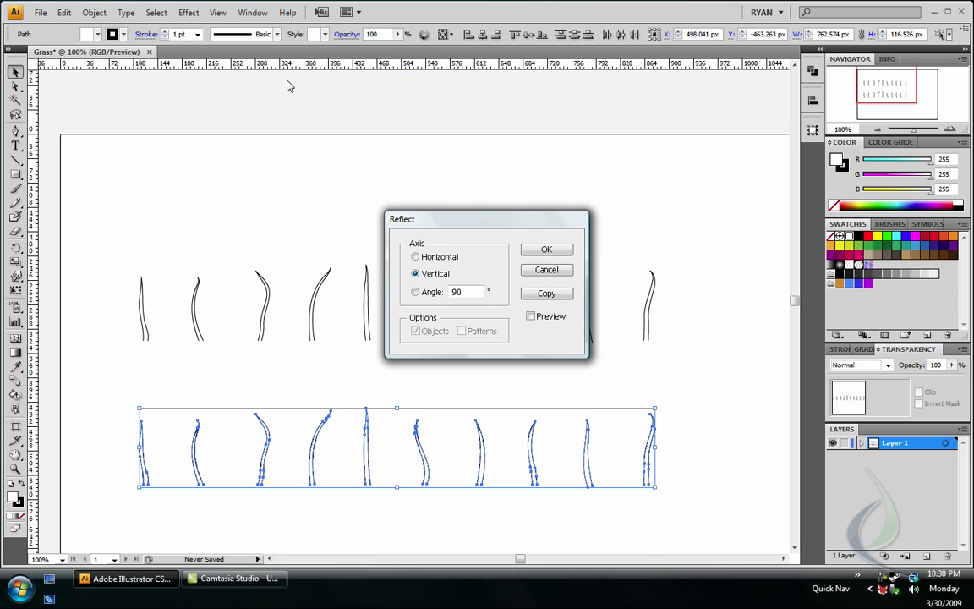
{"action": "key", "text": "Return"}
{"action": "left_click", "coordinate": [323, 377]}
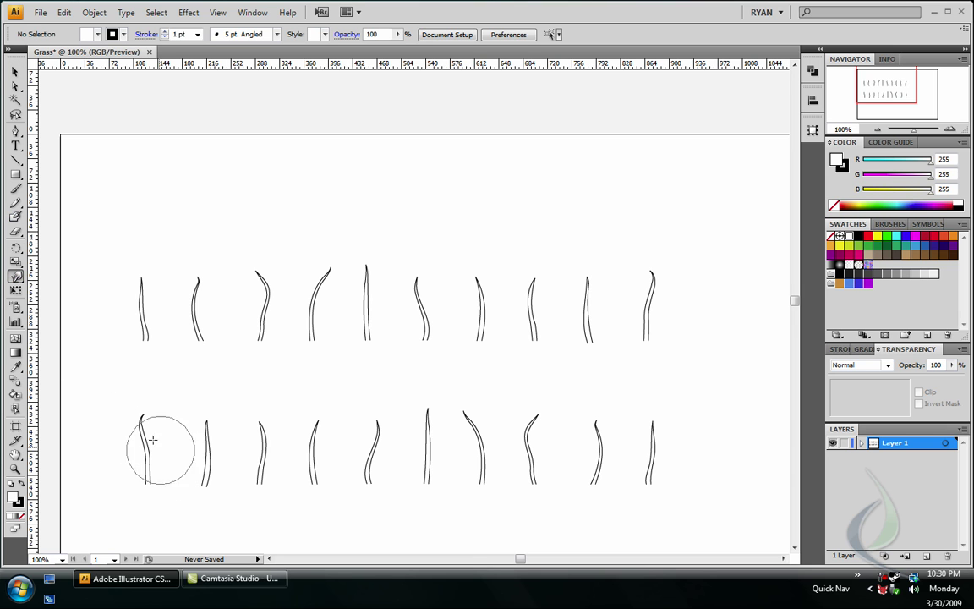
- Warp each lower-row blade individually, shortening, stretching or kinking it
{"action": "left_click_drag", "start_coordinate": [131, 427], "coordinate": [145, 414]}
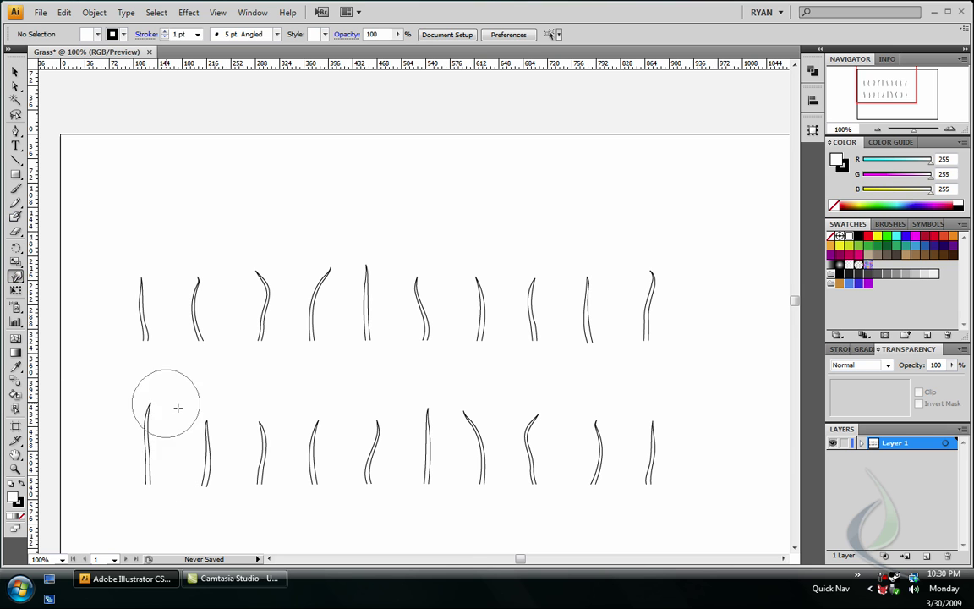
{"action": "left_click_drag", "start_coordinate": [207, 435], "coordinate": [196, 464]}
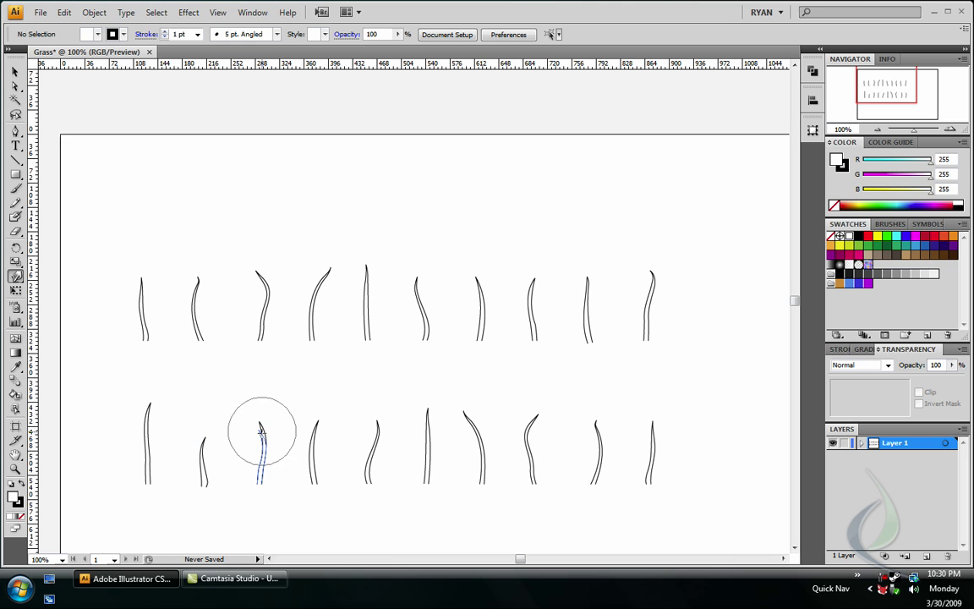
{"action": "left_click_drag", "start_coordinate": [292, 422], "coordinate": [308, 380]}
{"action": "left_click_drag", "start_coordinate": [287, 419], "coordinate": [313, 441]}
{"action": "left_click_drag", "start_coordinate": [373, 413], "coordinate": [347, 418]}
{"action": "mouse_move", "coordinate": [438, 410]}
{"action": "left_mouse_down"}
{"action": "mouse_move", "coordinate": [427, 452]}
{"action": "mouse_move", "coordinate": [426, 443]}
{"action": "mouse_move", "coordinate": [480, 426]}
{"action": "mouse_move", "coordinate": [526, 439]}
{"action": "left_mouse_up"}
{"action": "left_click_drag", "start_coordinate": [592, 421], "coordinate": [597, 439]}
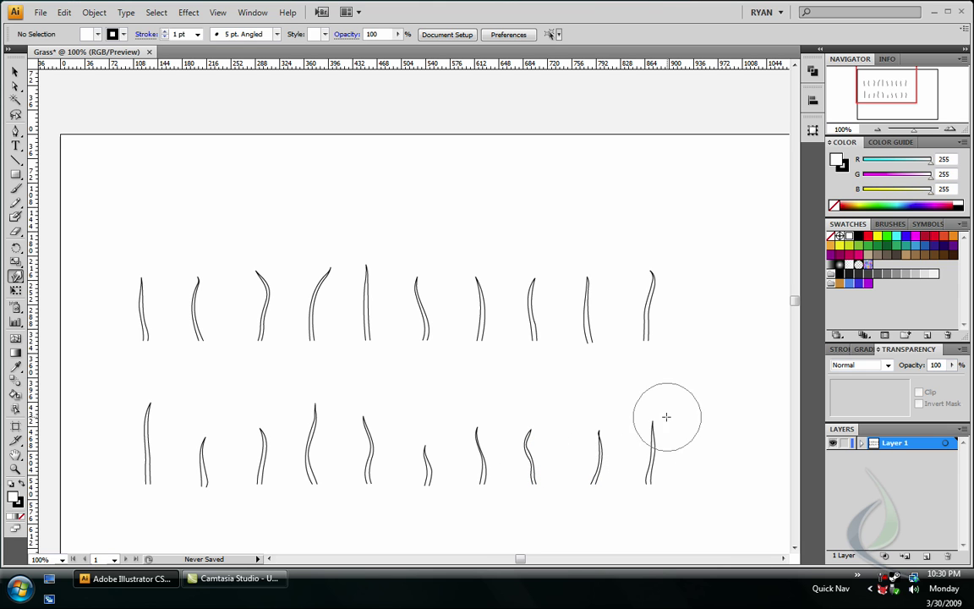
{"action": "left_click_drag", "start_coordinate": [653, 424], "coordinate": [664, 462]}
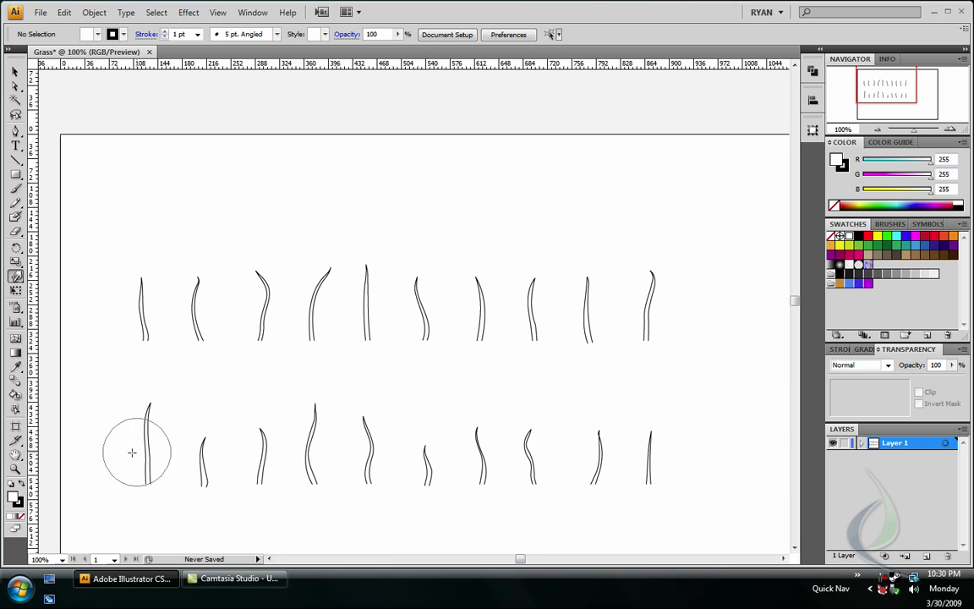
{"action": "mouse_move", "coordinate": [114, 408]}
{"action": "left_mouse_down"}
{"action": "mouse_move", "coordinate": [664, 487]}
{"action": "mouse_move", "coordinate": [600, 211]}
{"action": "left_mouse_up"}
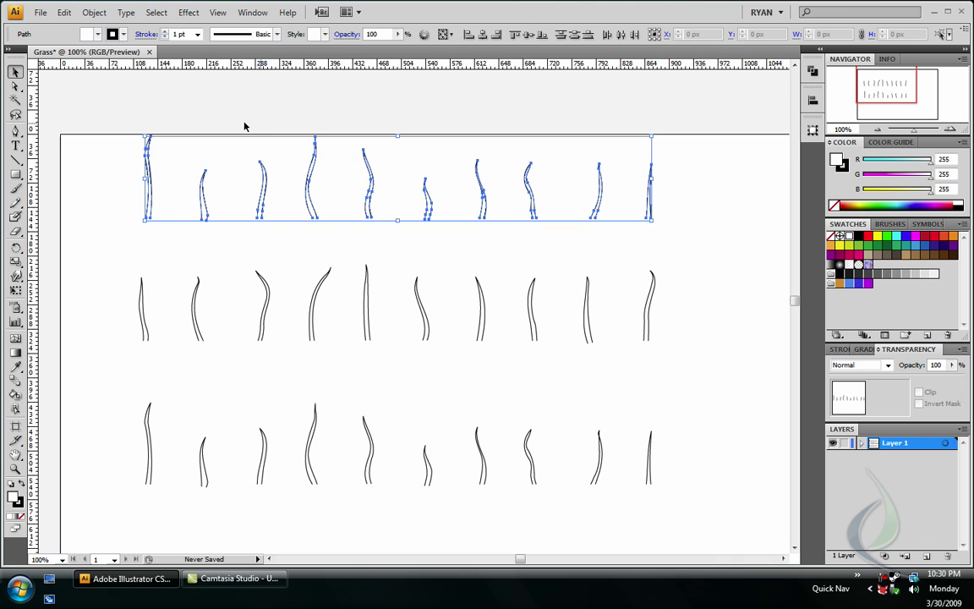
- Reflect the copied top row across the vertical axis
{"action": "left_click", "coordinate": [94, 12]}
{"action": "mouse_move", "coordinate": [120, 29]}
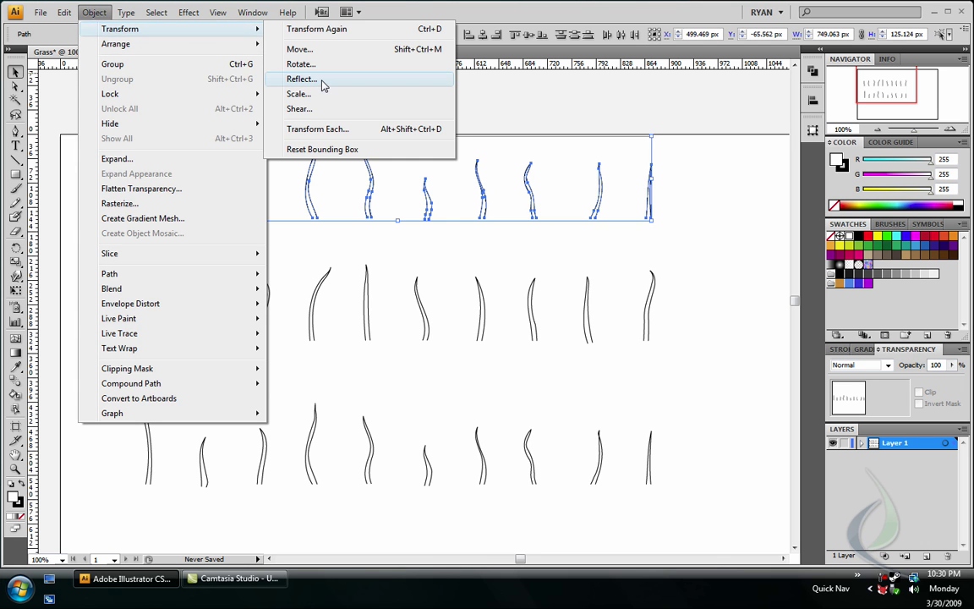
{"action": "left_click", "coordinate": [321, 79]}
{"action": "key", "text": "Return"}
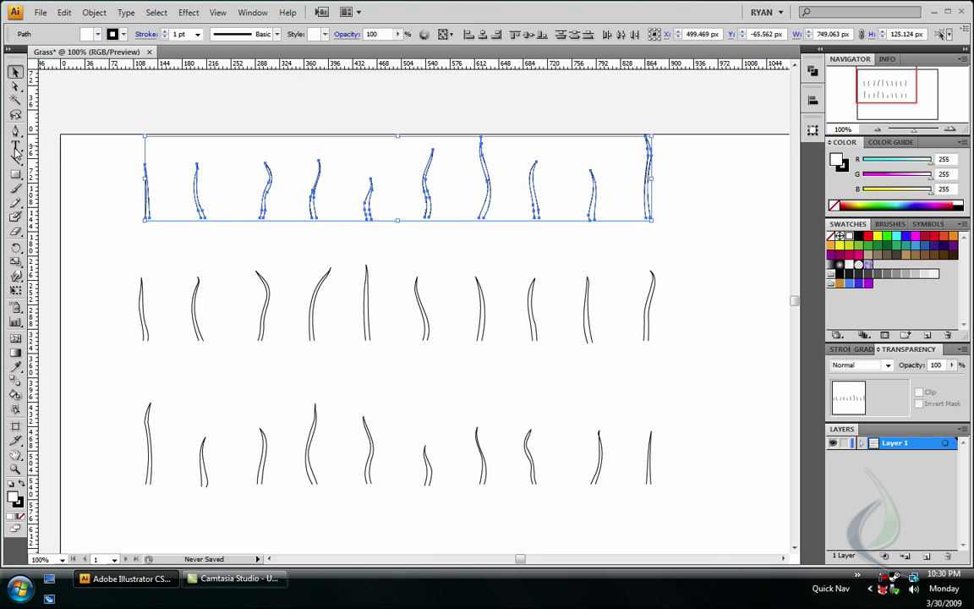
- Warp the top-row blades to new heights and bends, then deselect
{"action": "left_click", "coordinate": [16, 276]}
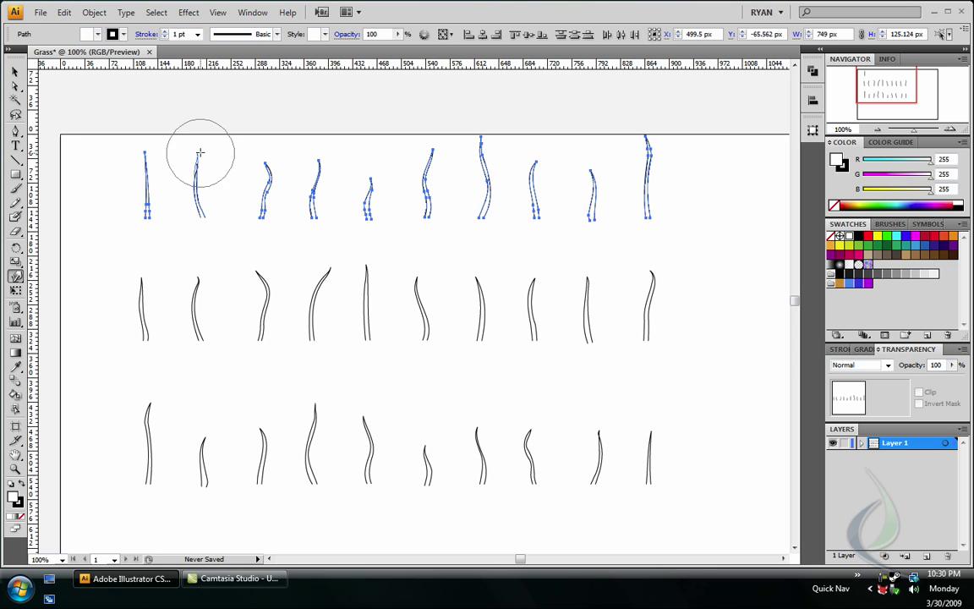
{"action": "left_click_drag", "start_coordinate": [199, 169], "coordinate": [198, 119]}
{"action": "mouse_move", "coordinate": [270, 174]}
{"action": "left_mouse_down"}
{"action": "mouse_move", "coordinate": [289, 185]}
{"action": "mouse_move", "coordinate": [316, 169]}
{"action": "mouse_move", "coordinate": [359, 98]}
{"action": "left_mouse_up"}
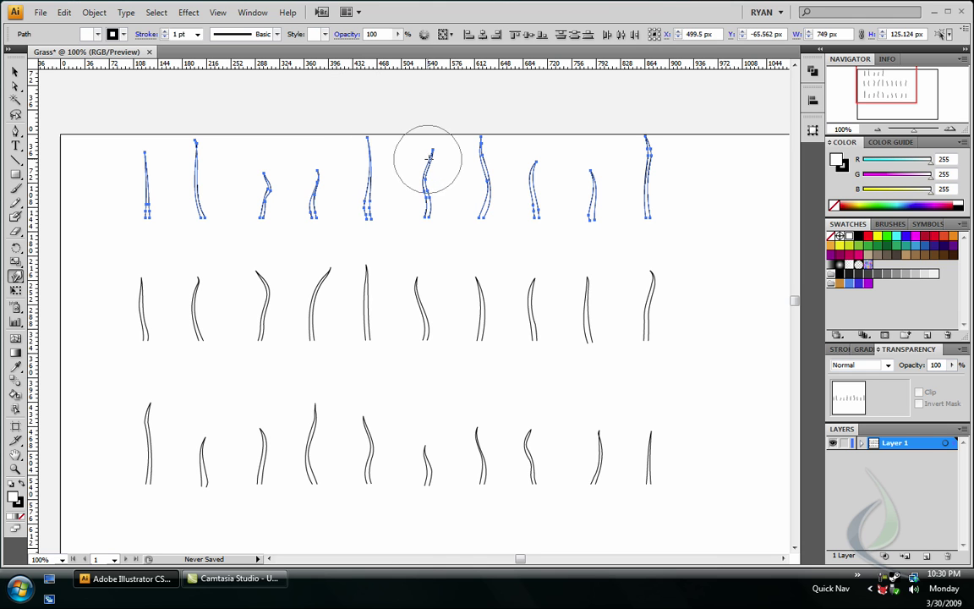
{"action": "left_click_drag", "start_coordinate": [429, 159], "coordinate": [435, 183]}
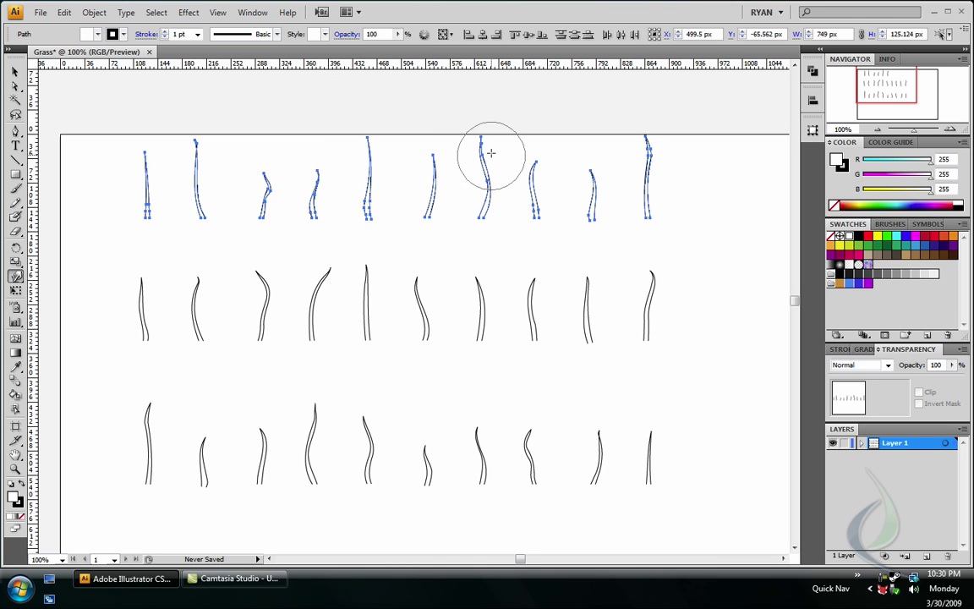
{"action": "left_click_drag", "start_coordinate": [489, 150], "coordinate": [474, 174]}
{"action": "mouse_move", "coordinate": [474, 124]}
{"action": "left_mouse_down"}
{"action": "mouse_move", "coordinate": [480, 183]}
{"action": "mouse_move", "coordinate": [484, 161]}
{"action": "mouse_move", "coordinate": [540, 173]}
{"action": "left_mouse_up"}
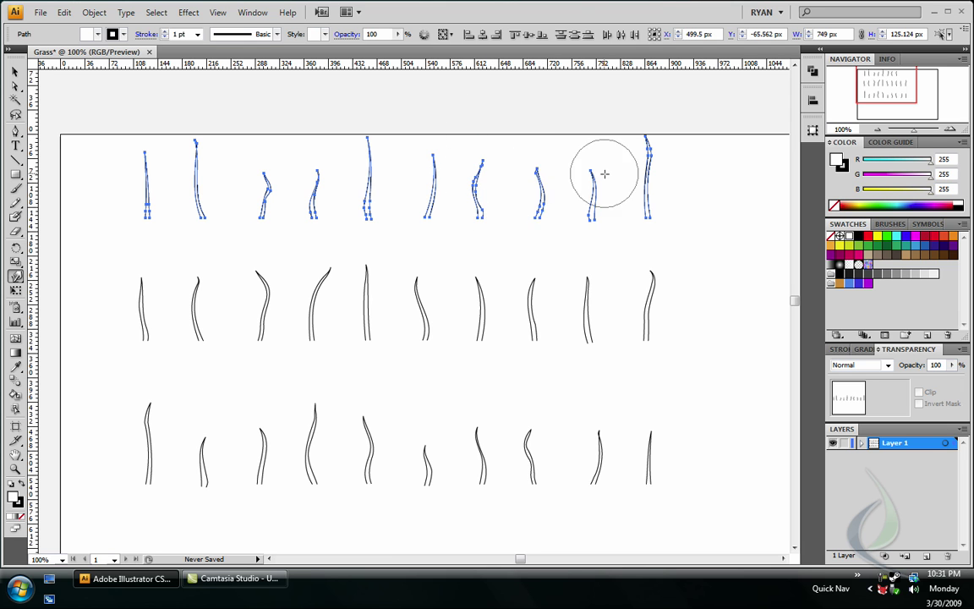
{"action": "mouse_move", "coordinate": [602, 178]}
{"action": "left_mouse_down"}
{"action": "mouse_move", "coordinate": [615, 135]}
{"action": "mouse_move", "coordinate": [651, 175]}
{"action": "left_mouse_up"}
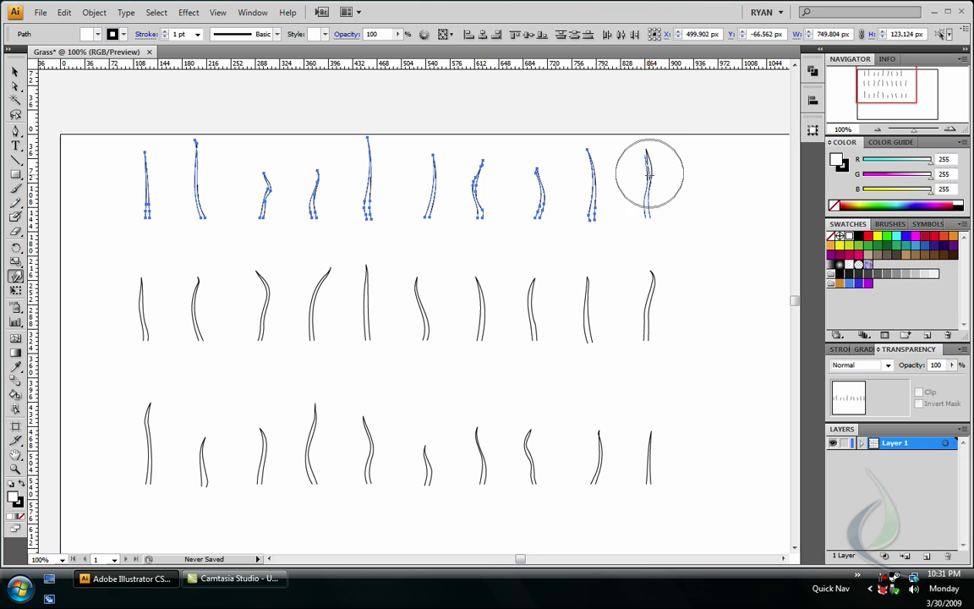
{"action": "left_click", "coordinate": [15, 73]}
{"action": "left_click", "coordinate": [112, 194]}
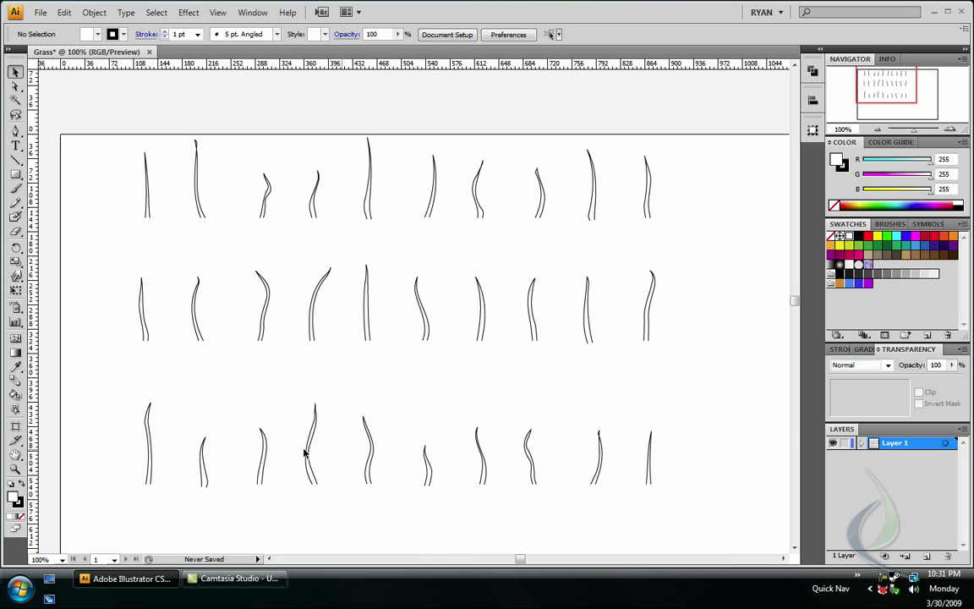
- Align all three rows onto one shared vertical centre line
{"action": "left_click_drag", "start_coordinate": [305, 450], "coordinate": [663, 448]}
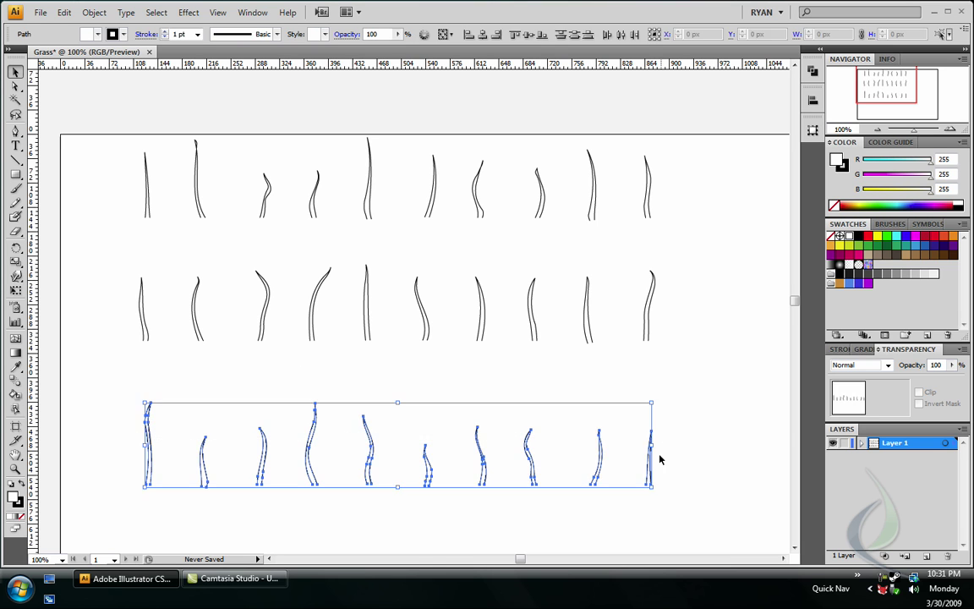
{"action": "mouse_move", "coordinate": [682, 127]}
{"action": "left_mouse_down"}
{"action": "mouse_move", "coordinate": [352, 385]}
{"action": "mouse_move", "coordinate": [99, 495]}
{"action": "left_mouse_up"}
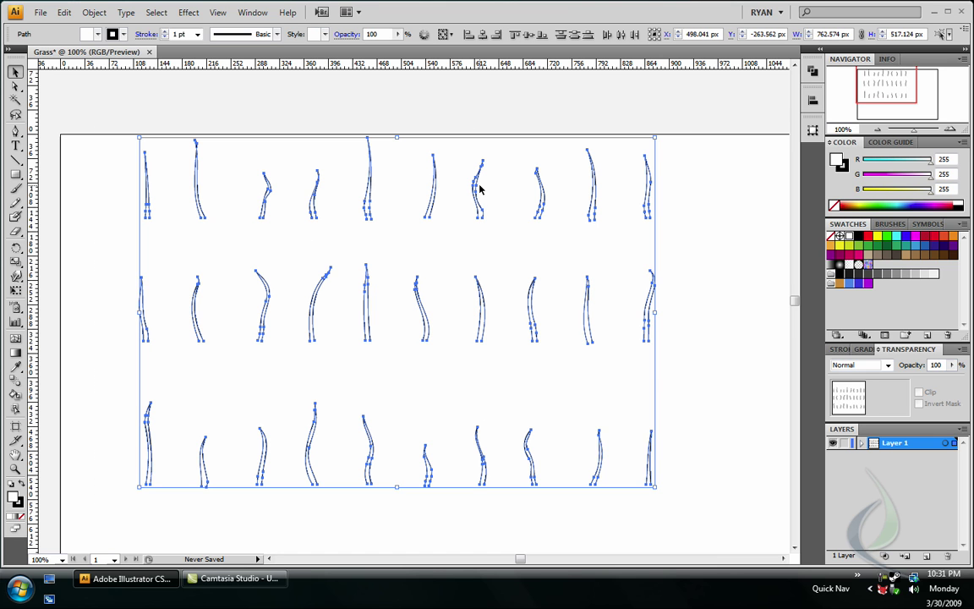
{"action": "left_click", "coordinate": [528, 38]}
{"action": "left_click", "coordinate": [497, 419]}
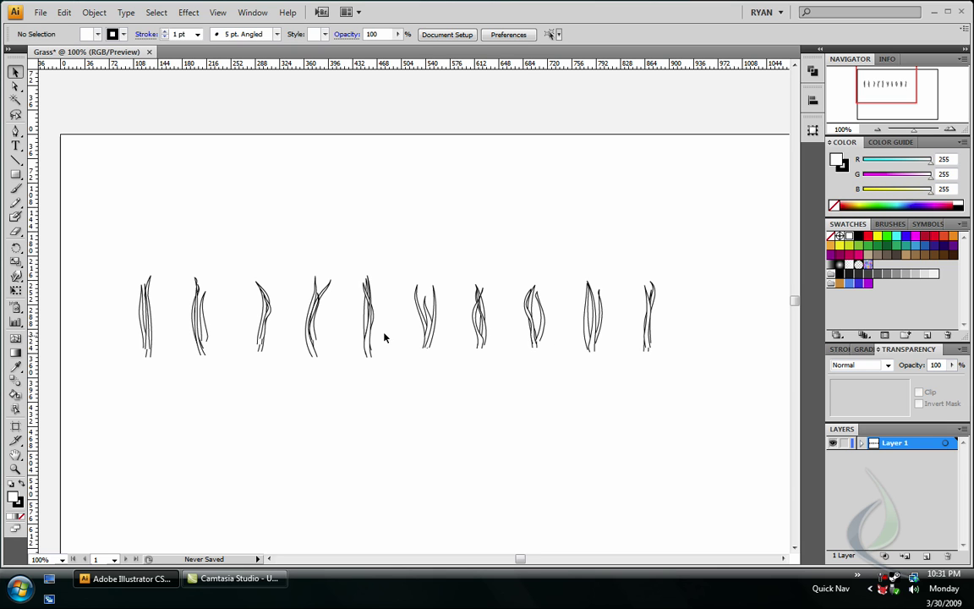
- Distribute all blades evenly across the strip and align their bottoms to one baseline
{"action": "left_click_drag", "start_coordinate": [92, 264], "coordinate": [687, 371]}
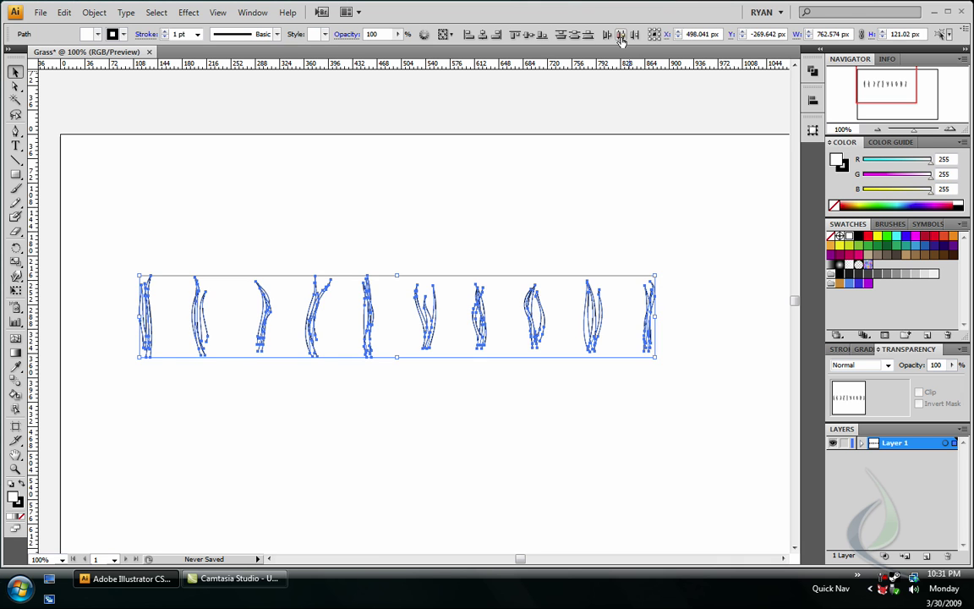
{"action": "left_click", "coordinate": [620, 37]}
{"action": "left_click", "coordinate": [613, 233]}
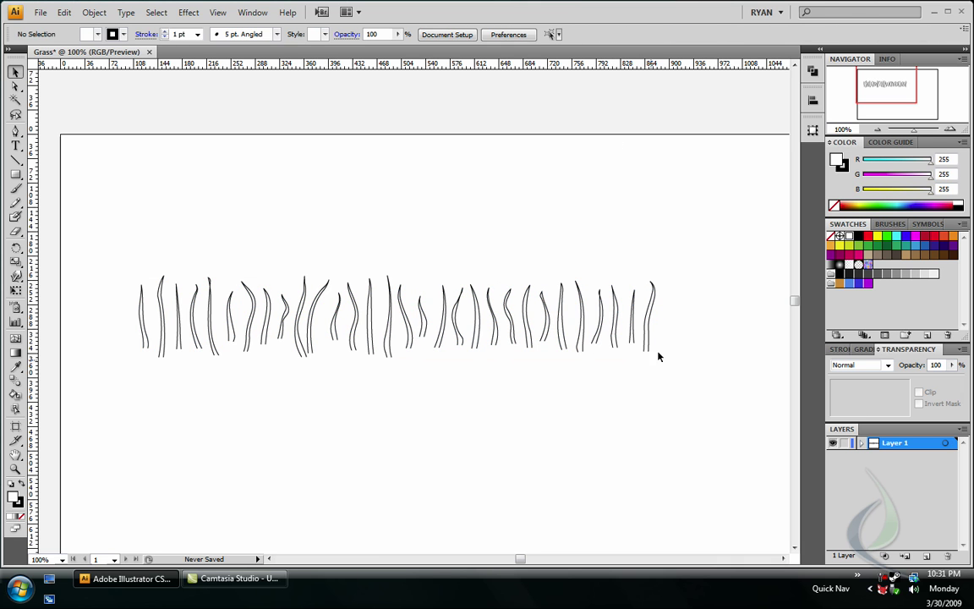
{"action": "left_click_drag", "start_coordinate": [108, 255], "coordinate": [717, 382]}
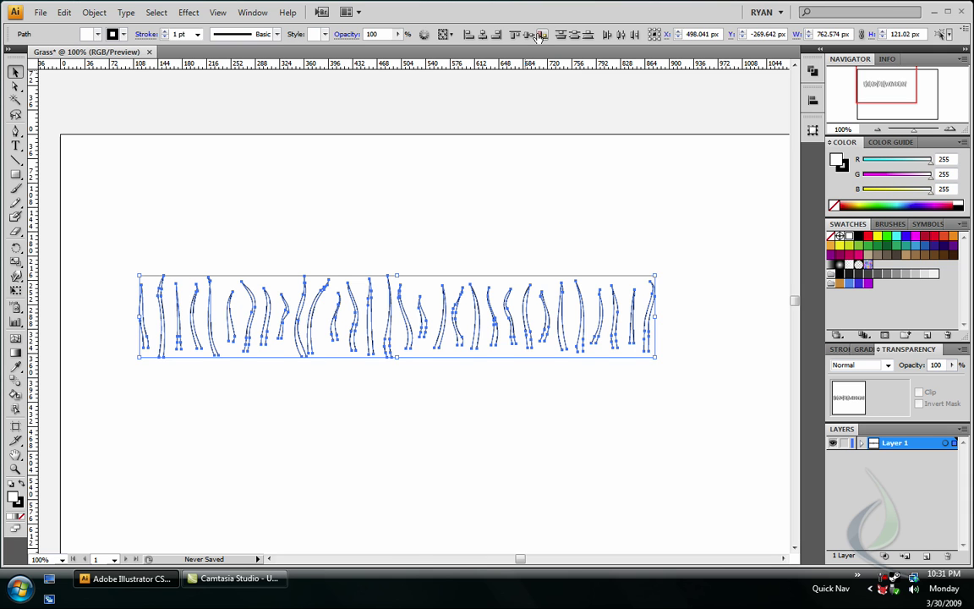
{"action": "left_click", "coordinate": [541, 35]}
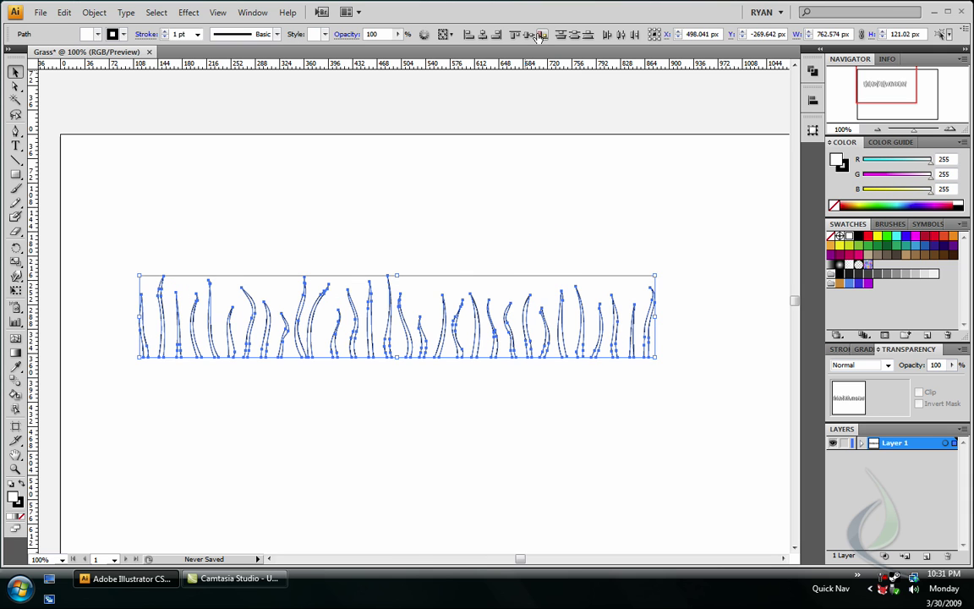
{"action": "left_click", "coordinate": [541, 212]}
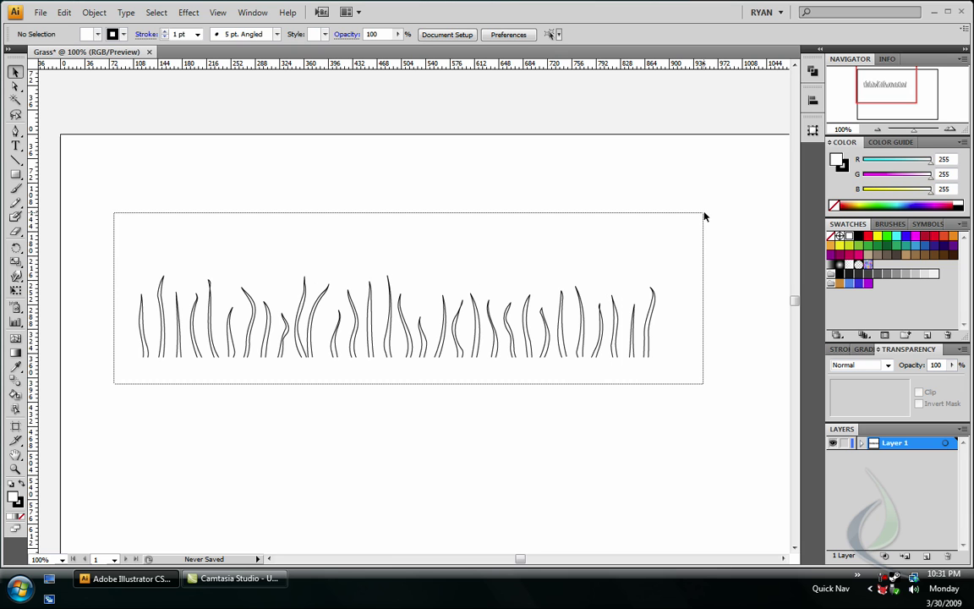
- Select every grass blade and group them with Ctrl+G
{"action": "left_click_drag", "start_coordinate": [113, 388], "coordinate": [704, 214]}
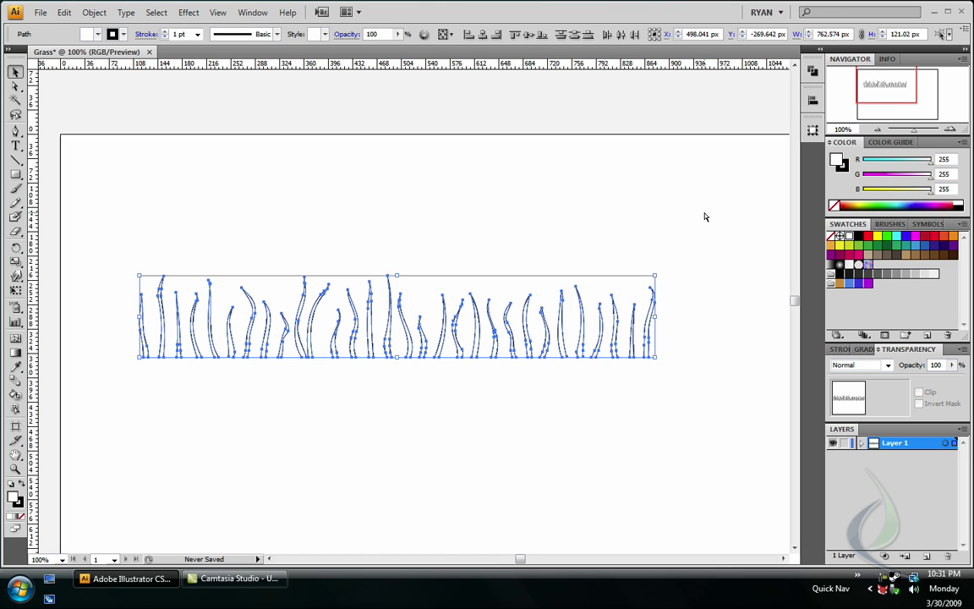
{"action": "key", "text": "ctrl+g"}
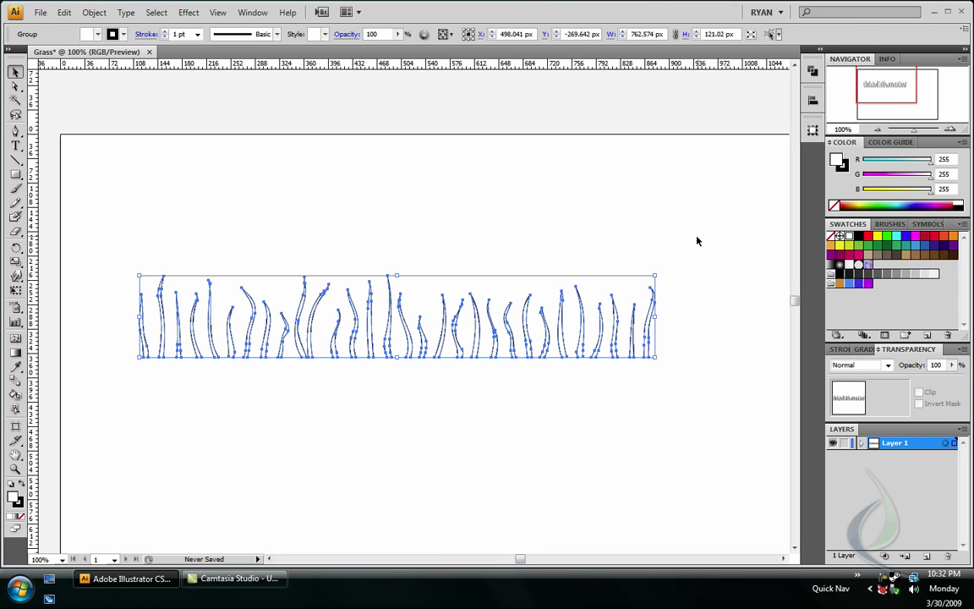
{"action": "left_click", "coordinate": [692, 246]}
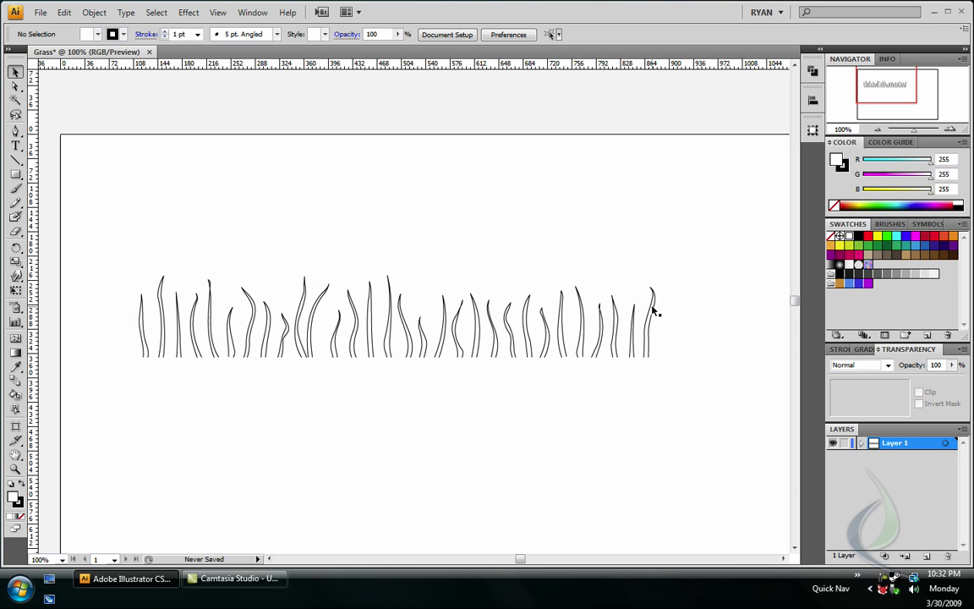
- Duplicate the grass group and reflect the copy across a vertical axis
{"action": "left_click", "coordinate": [653, 311]}
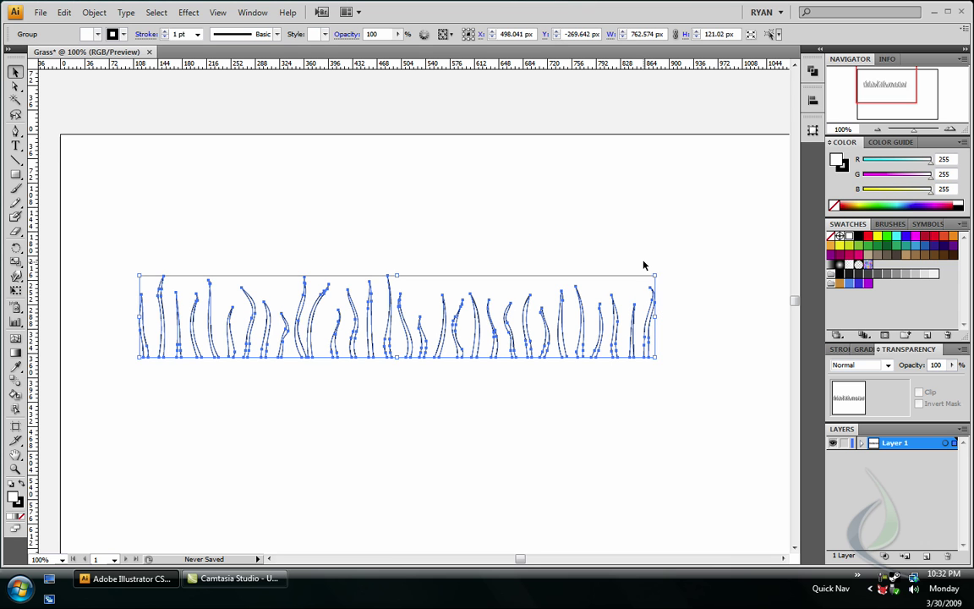
{"action": "key", "text": "ctrl+shift+b"}
{"action": "key", "text": "ctrl+d"}
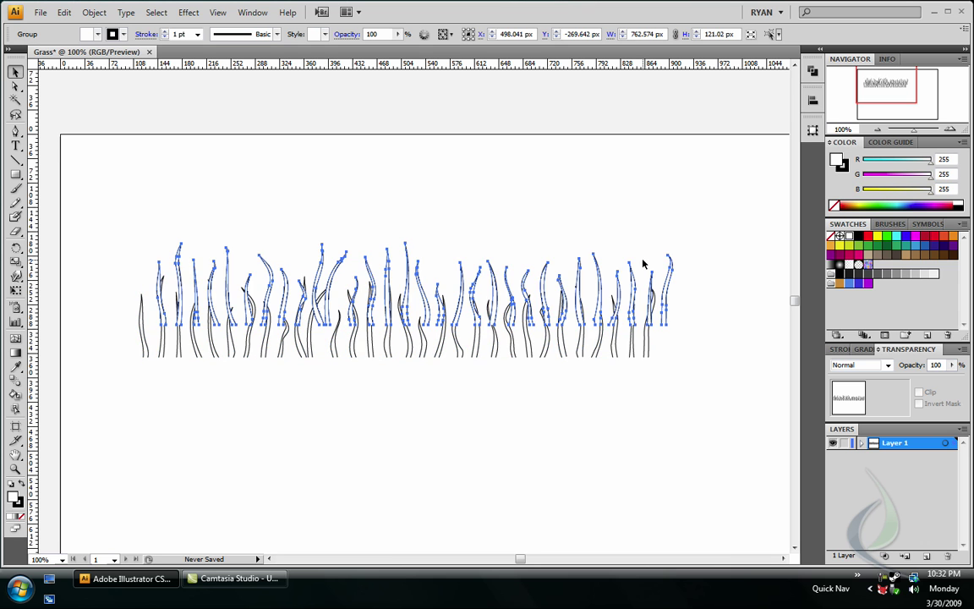
{"action": "left_click", "coordinate": [94, 12]}
{"action": "mouse_move", "coordinate": [120, 29]}
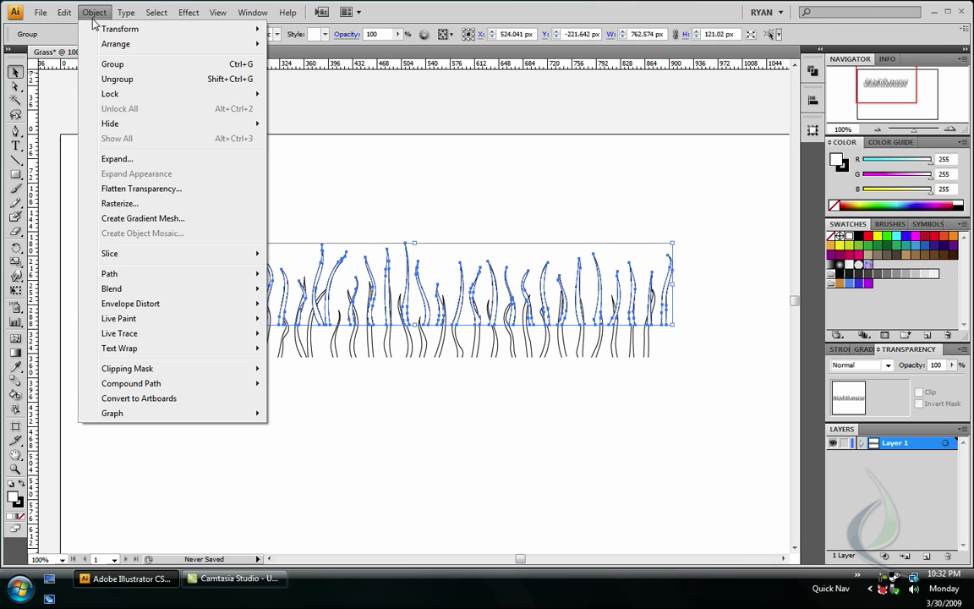
{"action": "left_click", "coordinate": [353, 78]}
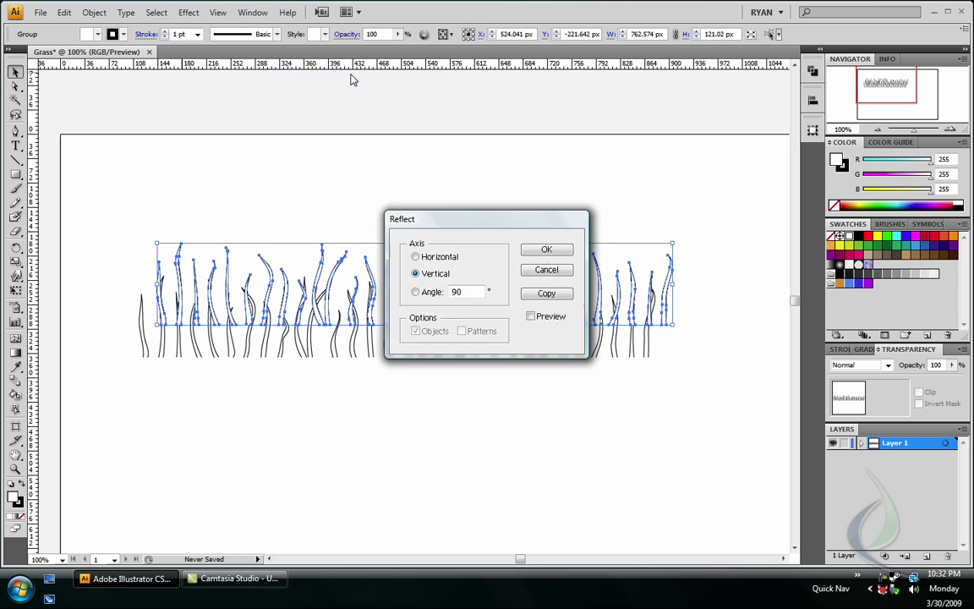
{"action": "key", "text": "Return"}
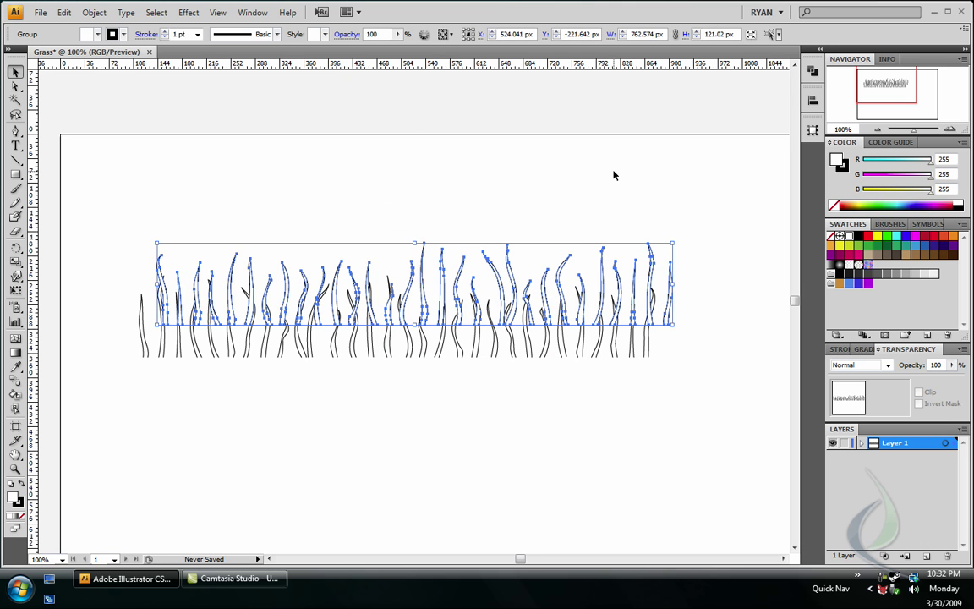
- Move the mirrored copy down over the original strip and nudge it slightly left
{"action": "left_click", "coordinate": [615, 180]}
{"action": "left_click_drag", "start_coordinate": [651, 258], "coordinate": [629, 291]}
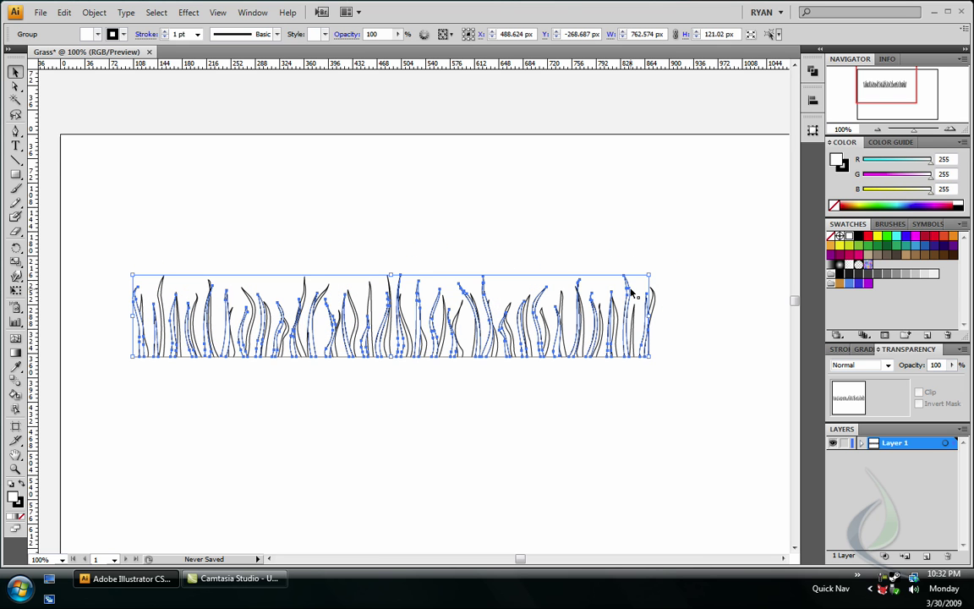
{"action": "key", "text": "shift+Left"}
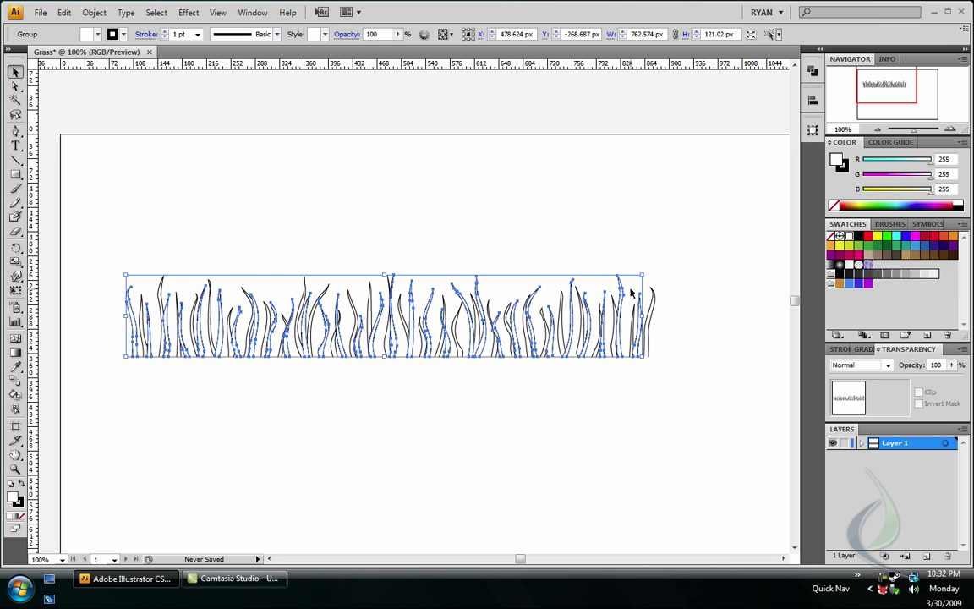
{"action": "left_click", "coordinate": [632, 250]}
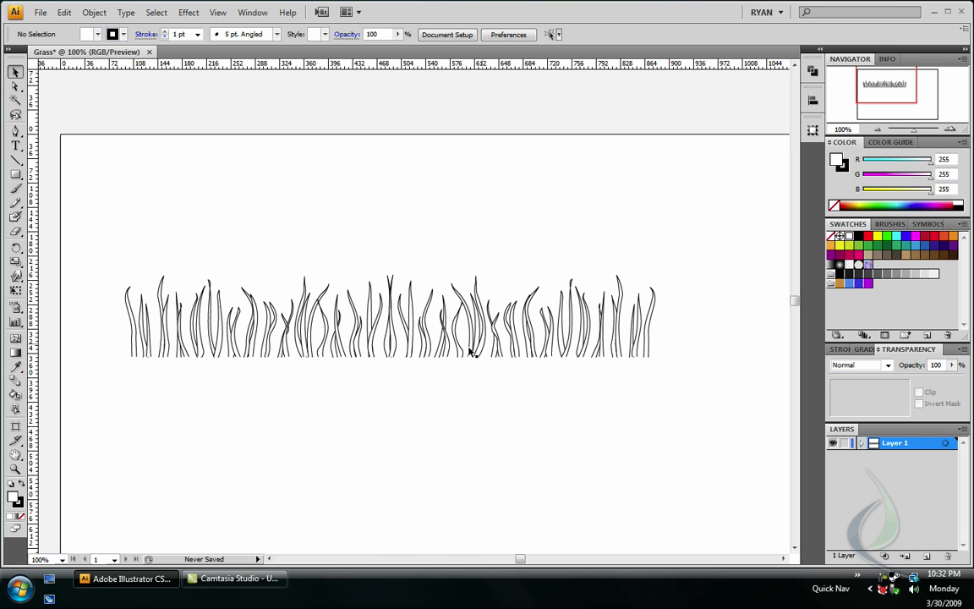
- Place a copy of the grass group slightly to the right of the original
{"action": "left_click", "coordinate": [394, 339]}
{"action": "right_click", "coordinate": [394, 340]}
{"action": "left_click", "coordinate": [376, 369]}
{"action": "left_click", "coordinate": [392, 341]}
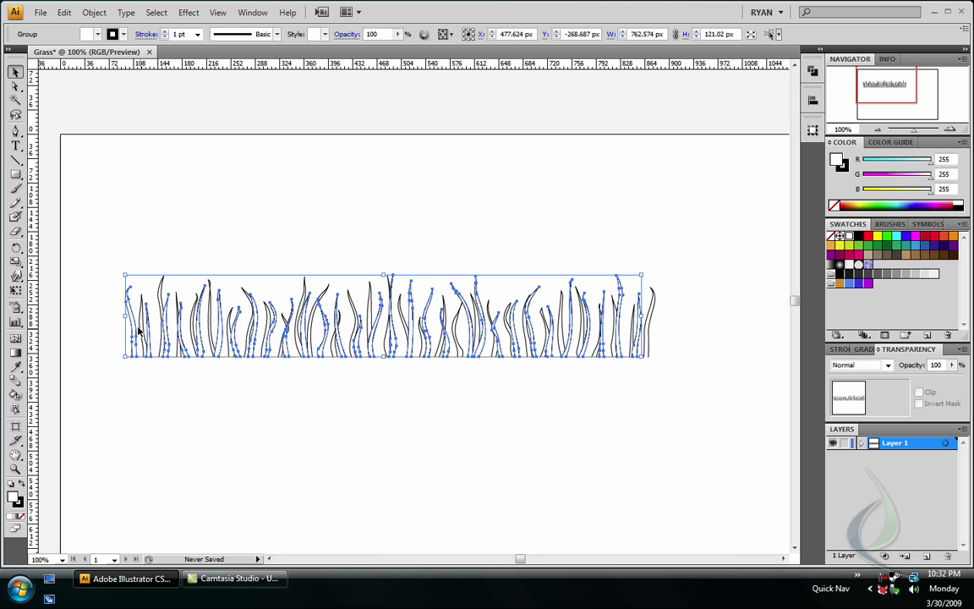
{"action": "left_click_drag", "start_coordinate": [124, 316], "coordinate": [135, 316]}
{"action": "left_click", "coordinate": [489, 363]}
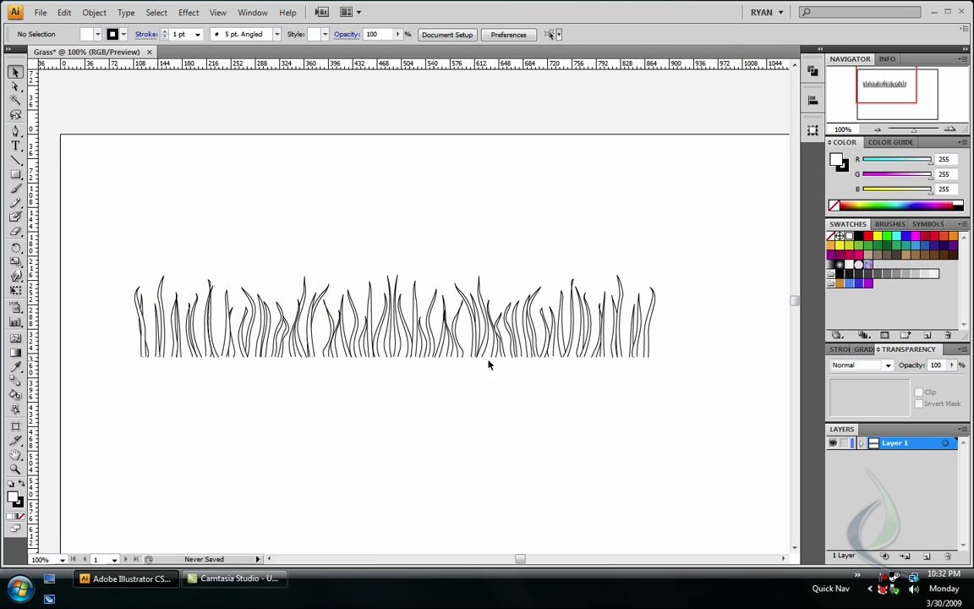
- Ungroup the grass into separate blades and select a single blade
{"action": "right_click", "coordinate": [397, 349]}
{"action": "left_click", "coordinate": [419, 404]}
{"action": "left_click", "coordinate": [413, 364]}
{"action": "left_click", "coordinate": [545, 338]}
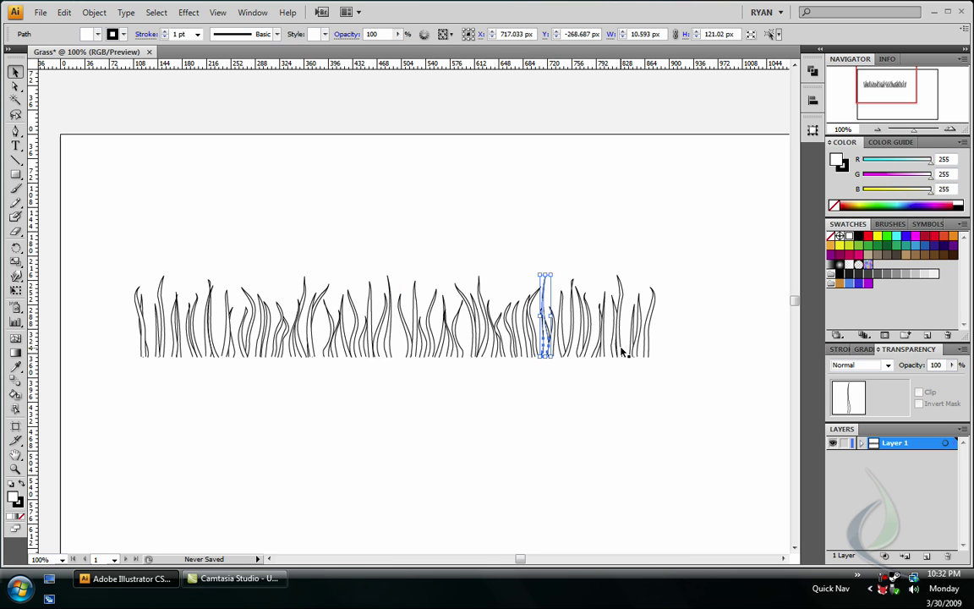